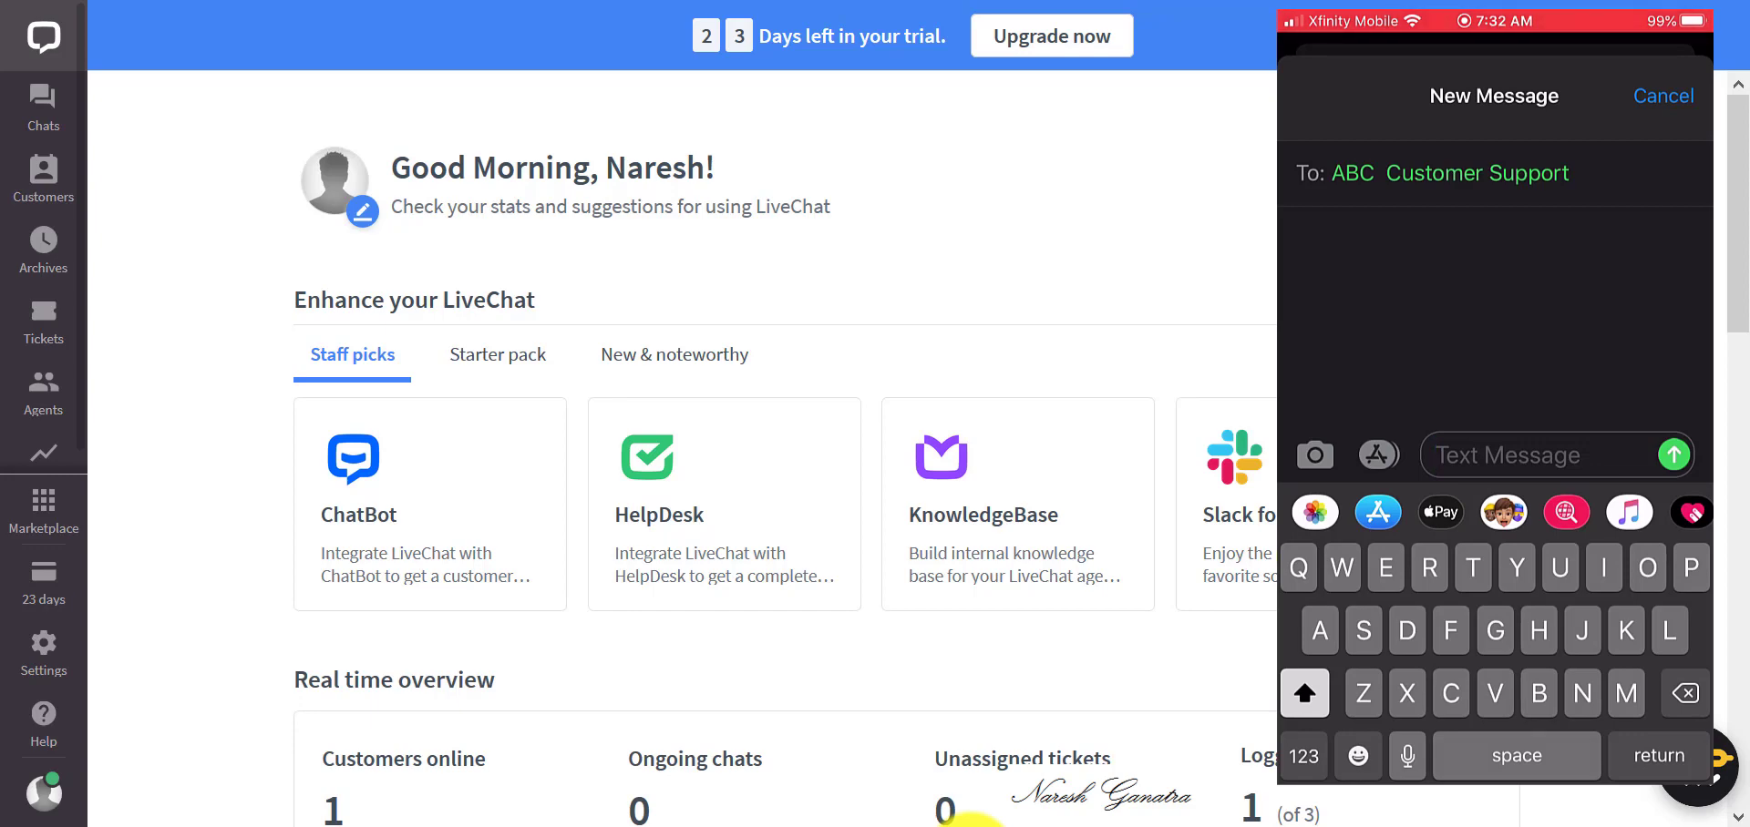
# Send ABC Customer Support the text message "Hello I need help with my account access please" from the phone
pyautogui.write('E')
pyautogui.press('BackSpace')
pyautogui.write('Hello I need help with my')
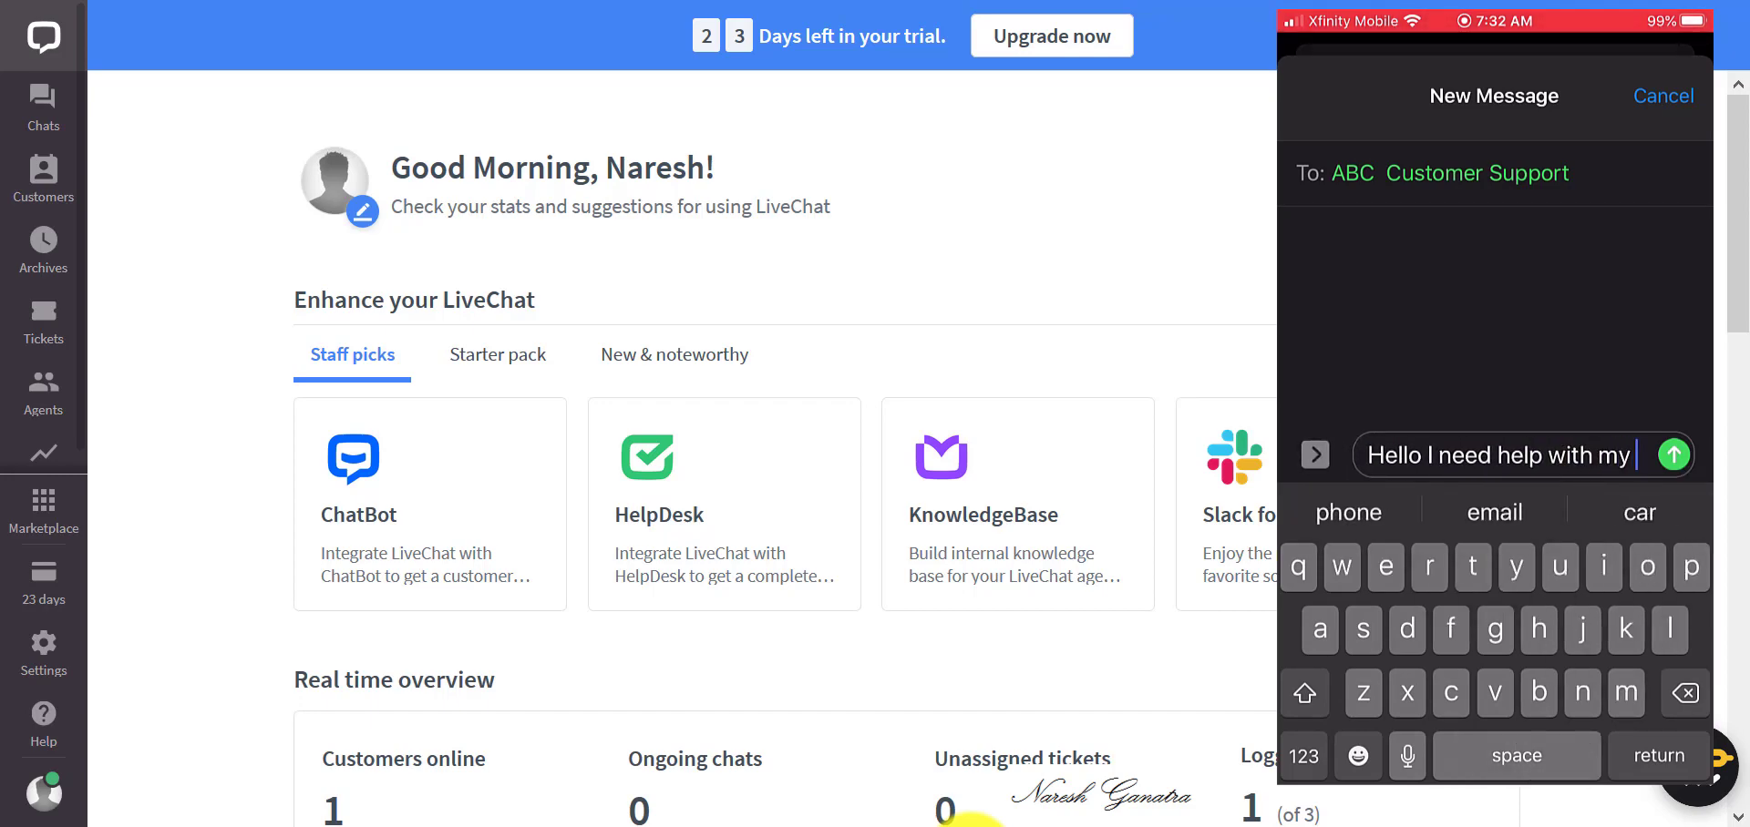
pyautogui.write(' accou')
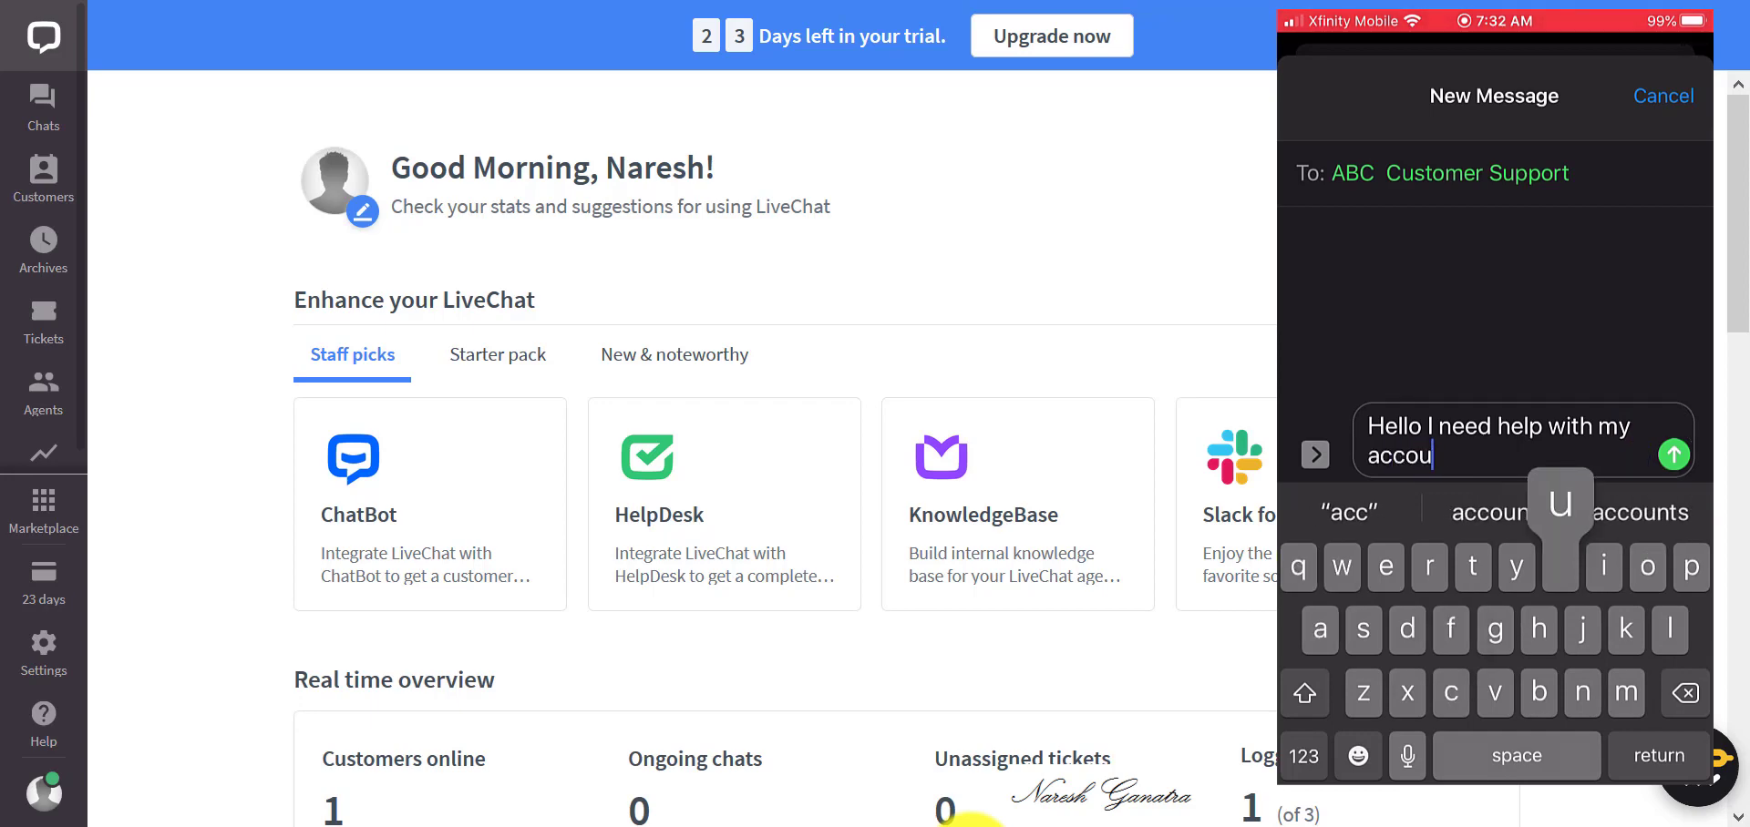
pyautogui.write('nt acces')
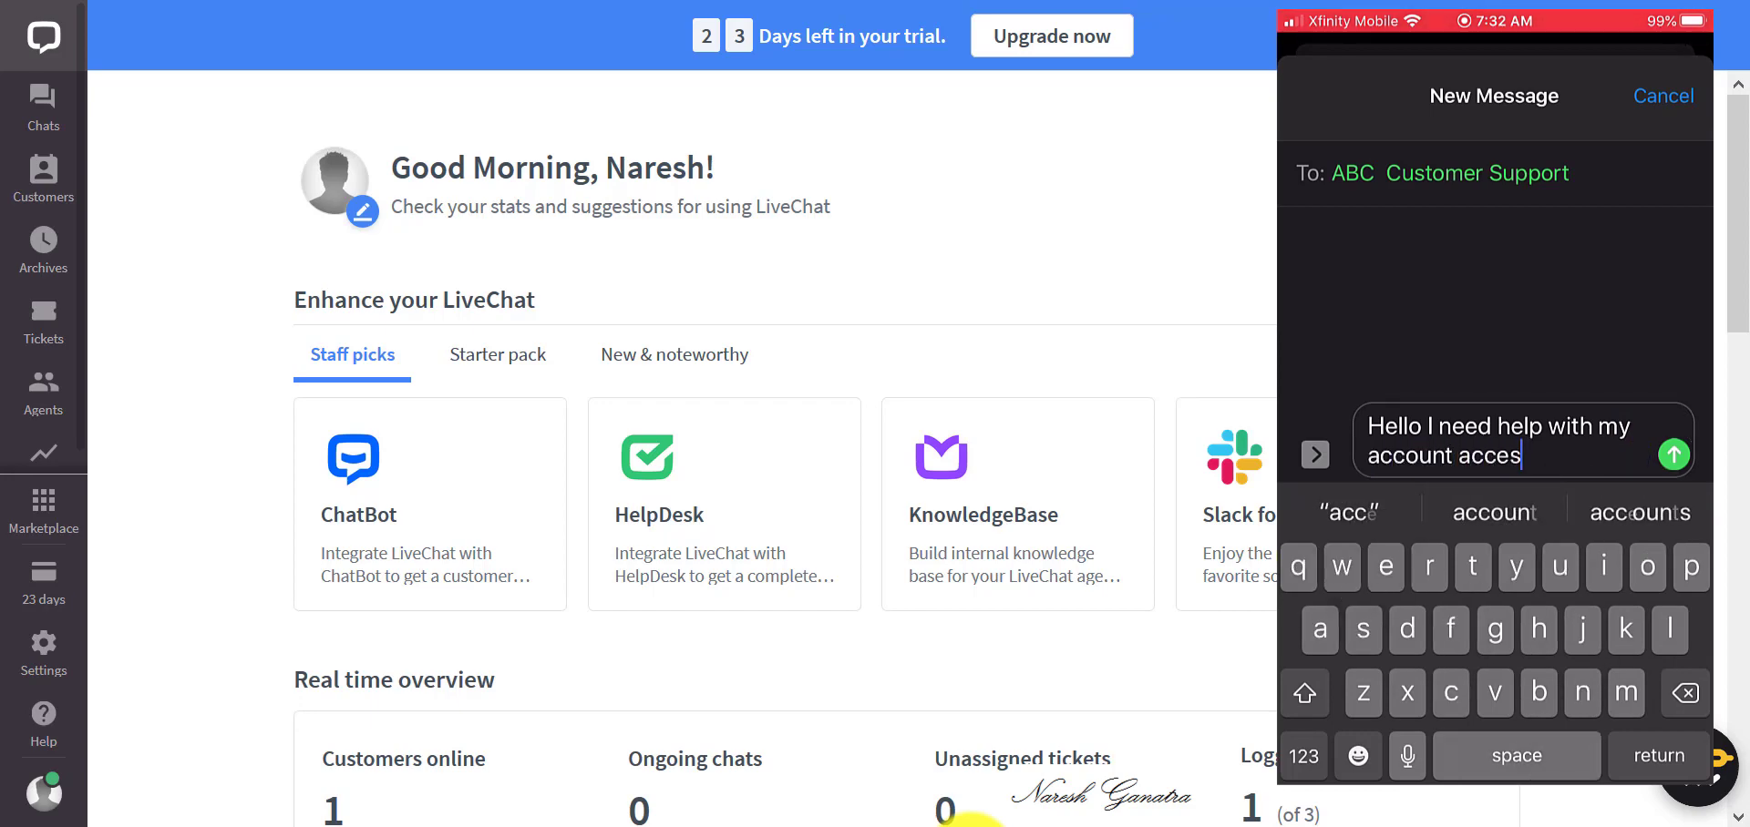
pyautogui.write('s please')
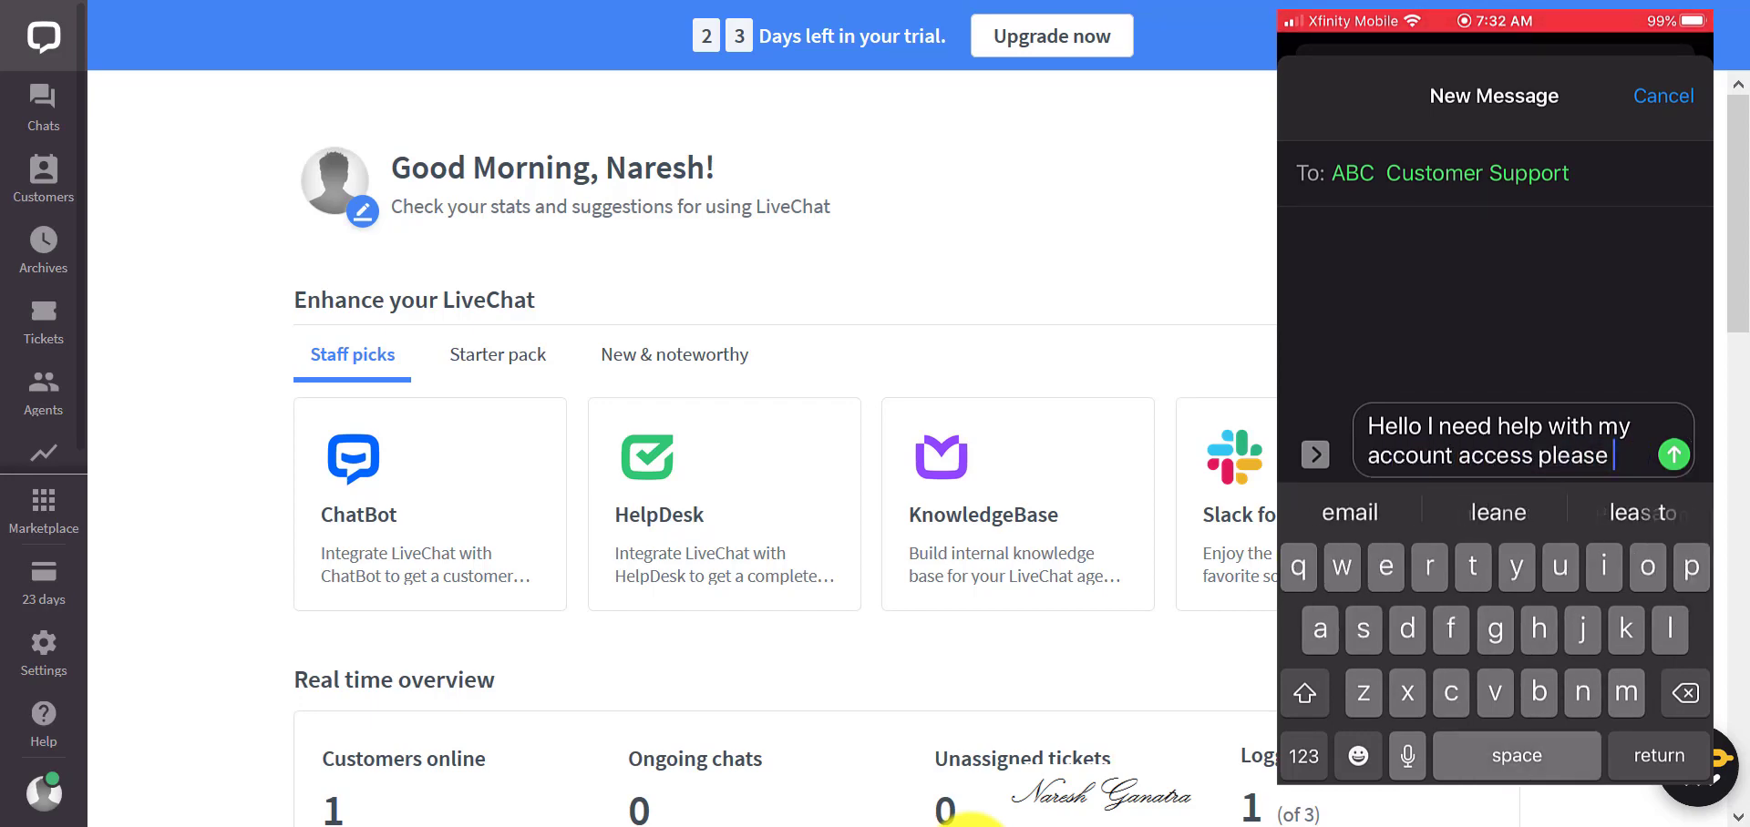
pyautogui.click(1673, 454)
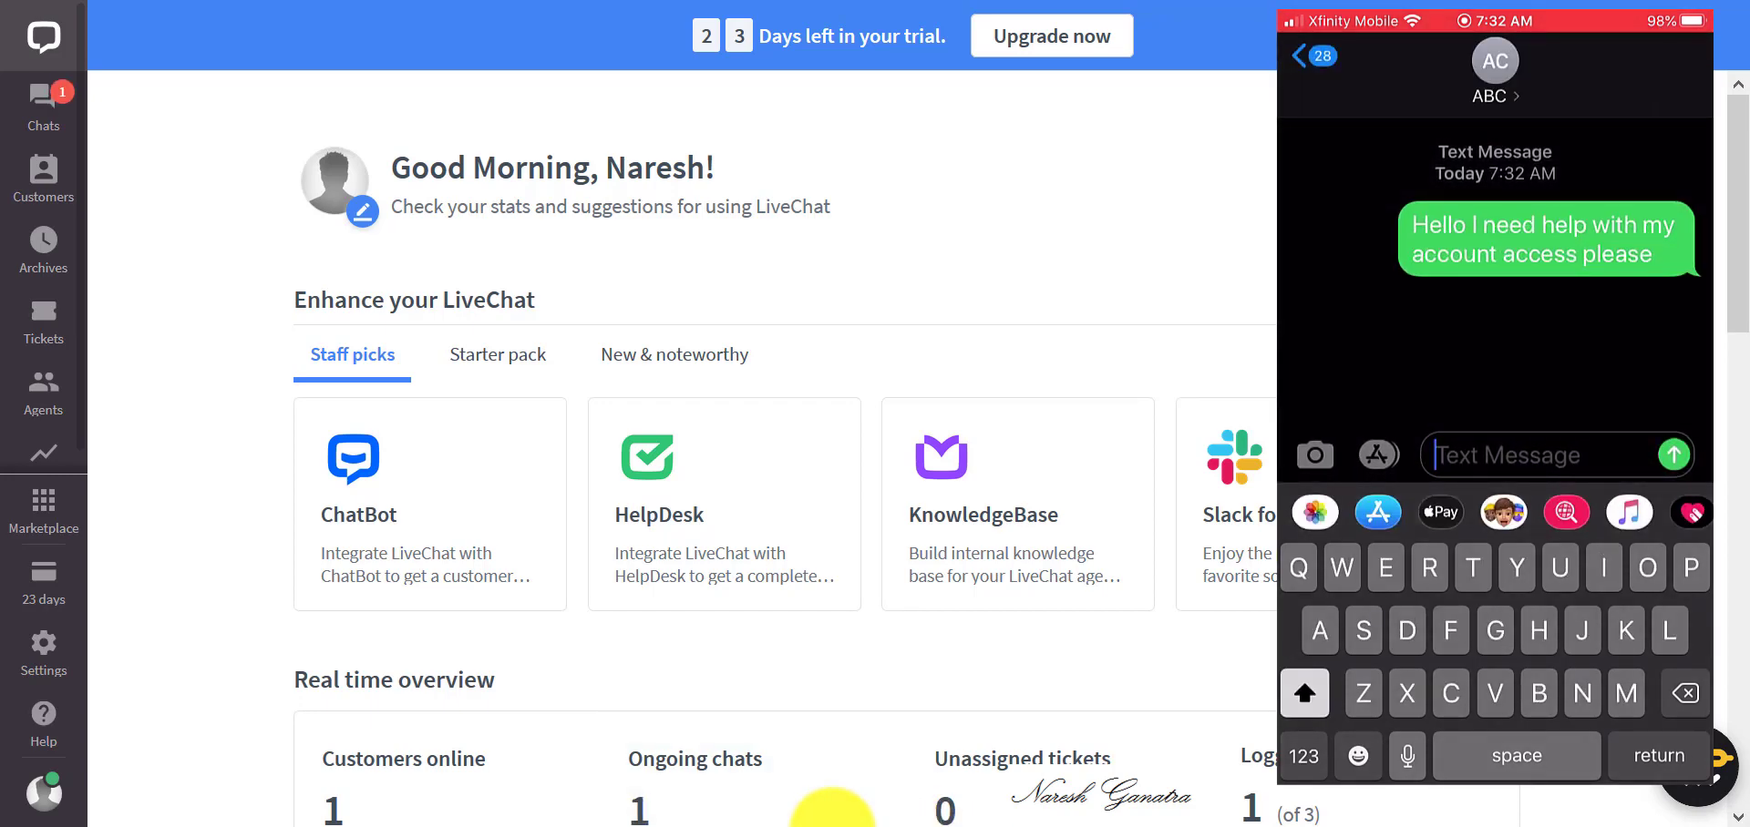
# Answer the chat: "Hello There ! welcome to ABC, I will be glad to help you, to start with I will need to ask you some verification details."
pyautogui.moveTo(779, 800)
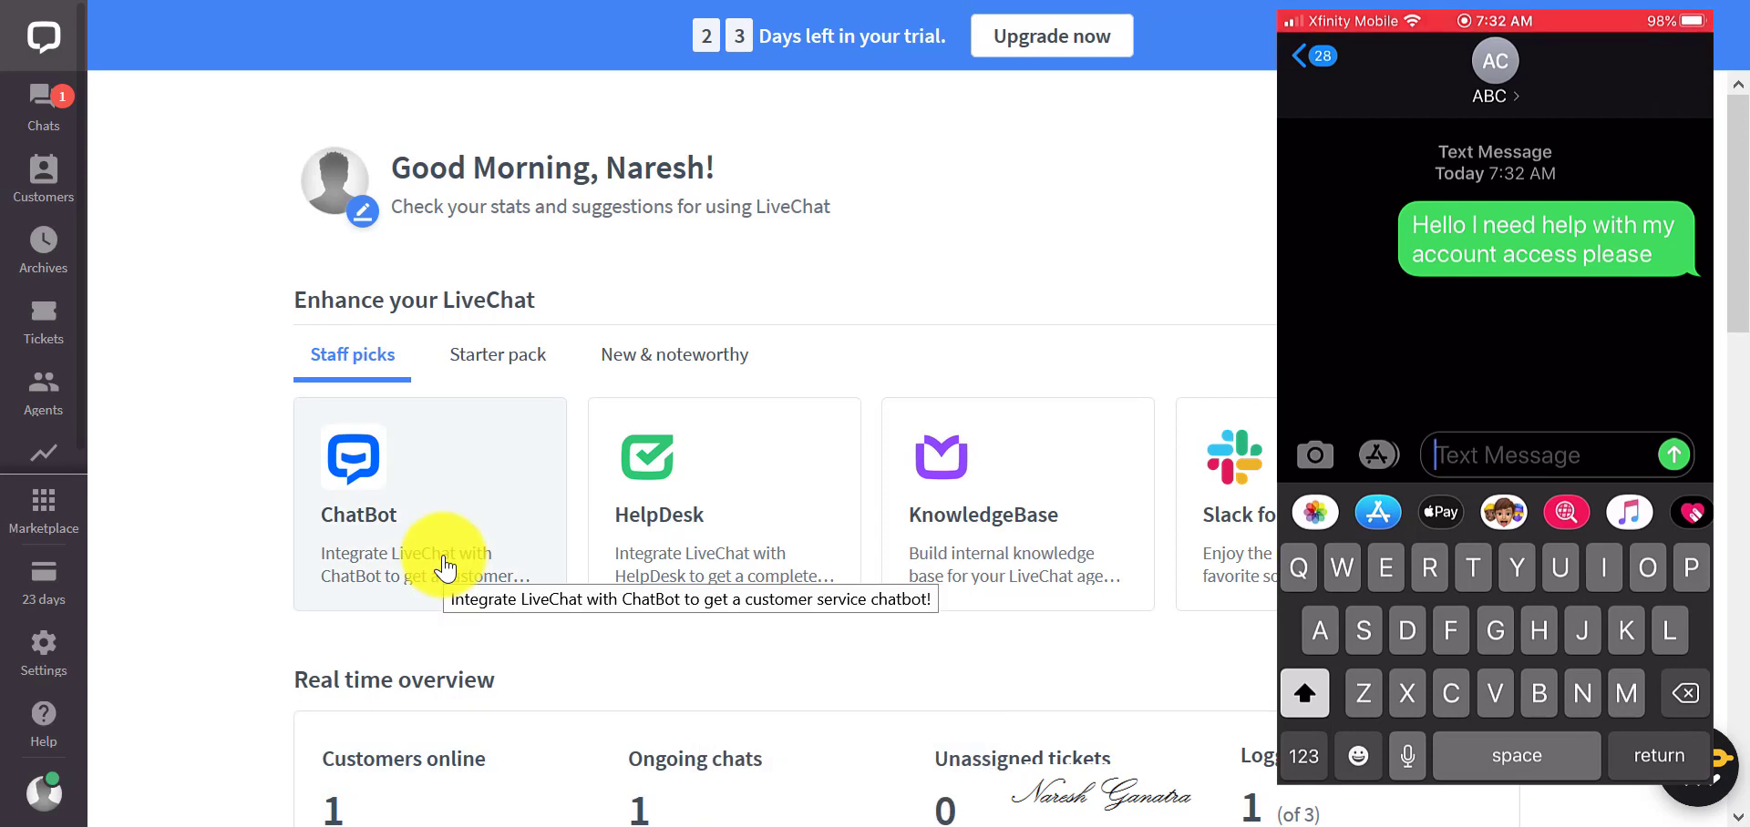
pyautogui.click(40, 127)
pyautogui.click(768, 645)
pyautogui.write('Hello Te')
pyautogui.press('BackSpace')
pyautogui.press('BackSpace')
pyautogui.press('BackSpace')
pyautogui.press('BackSpace')
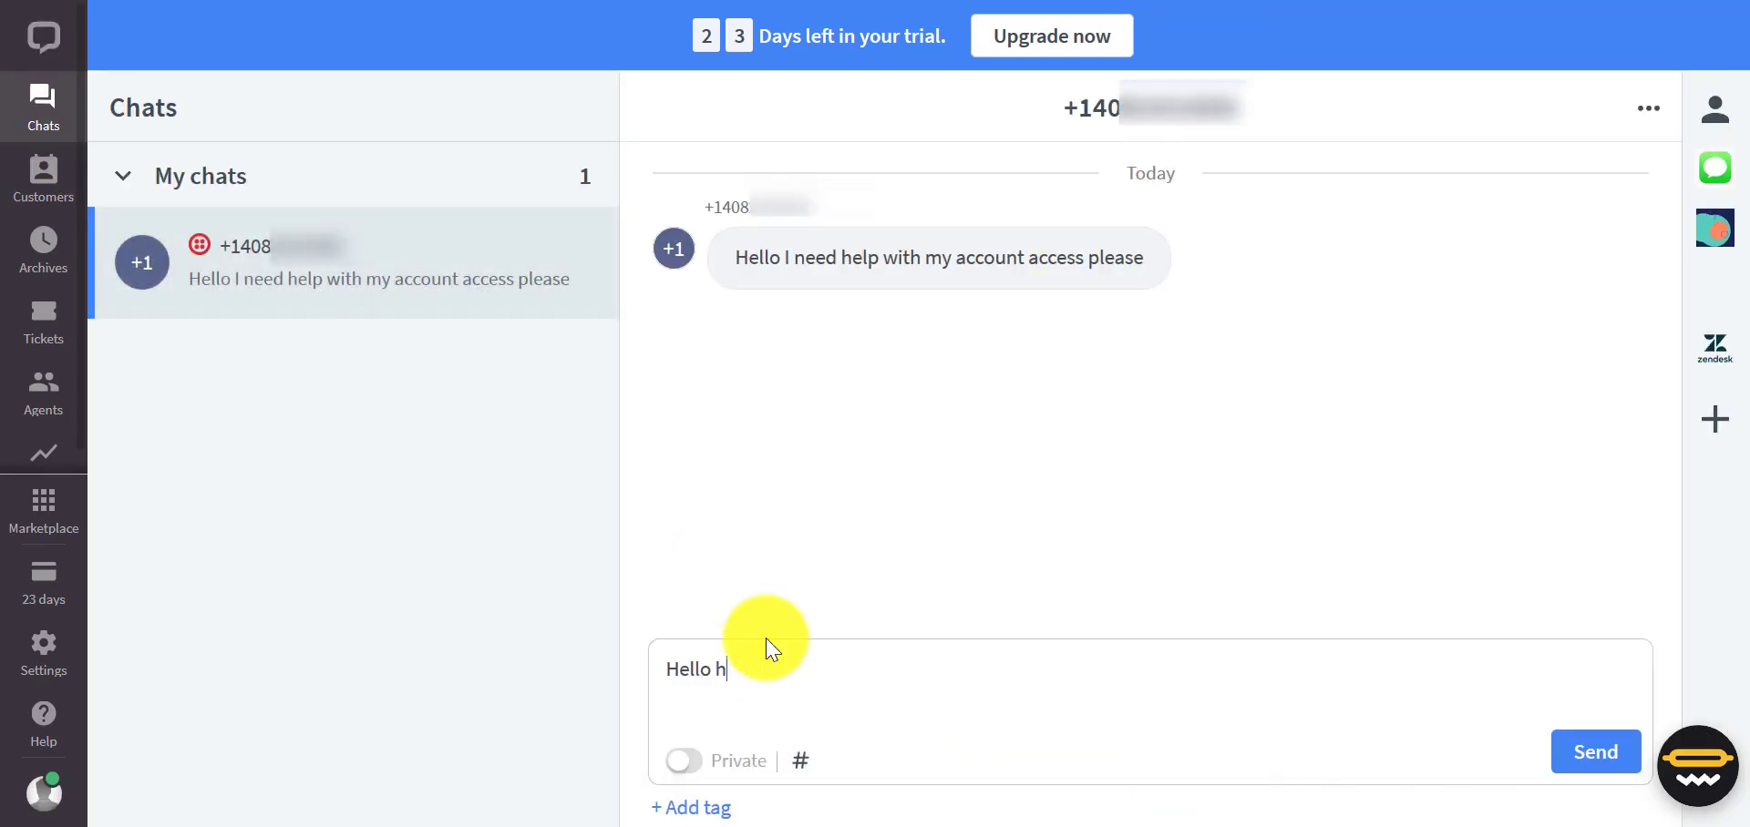
pyautogui.write('o There ! welcome to ABC, I will be glad to help you, to start with')
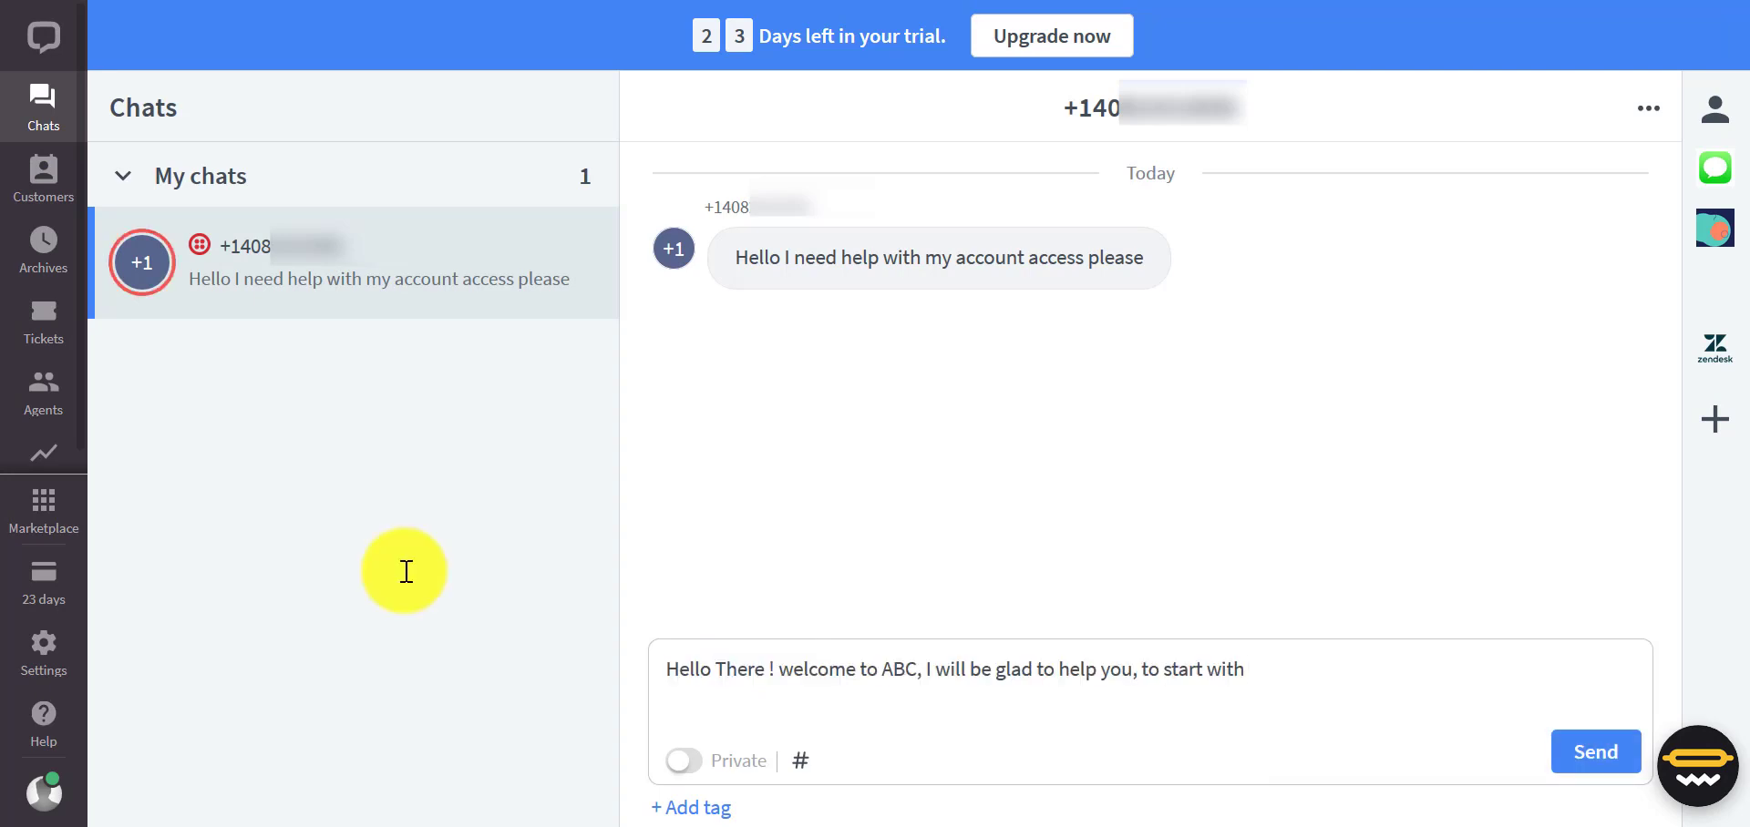
pyautogui.write(' I will need to ask you some')
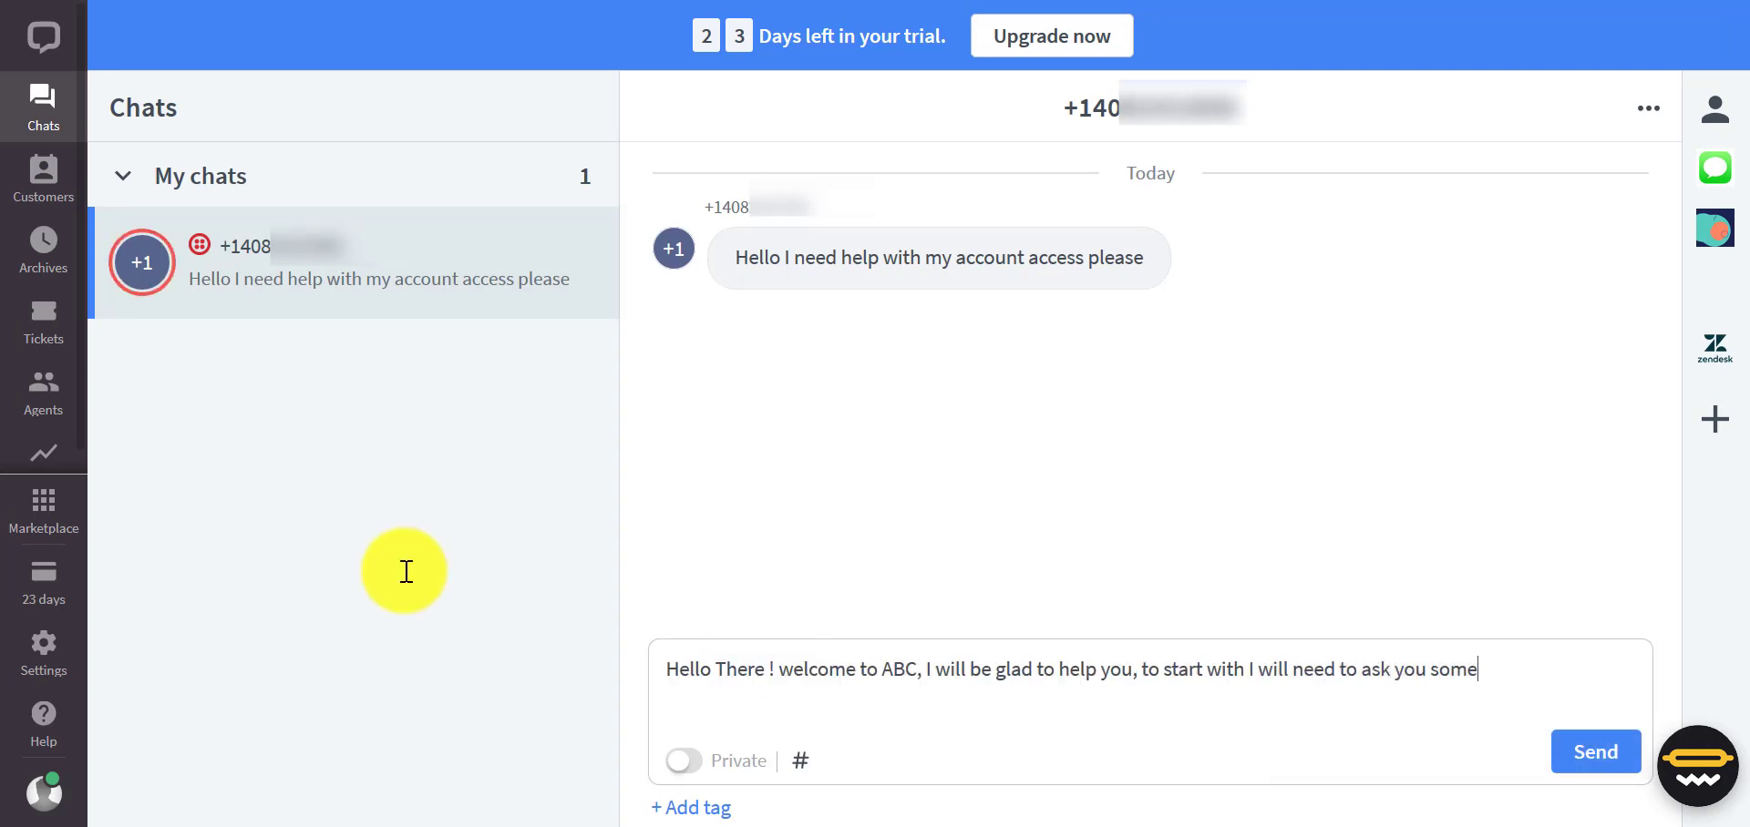
pyautogui.write(' verification details.')
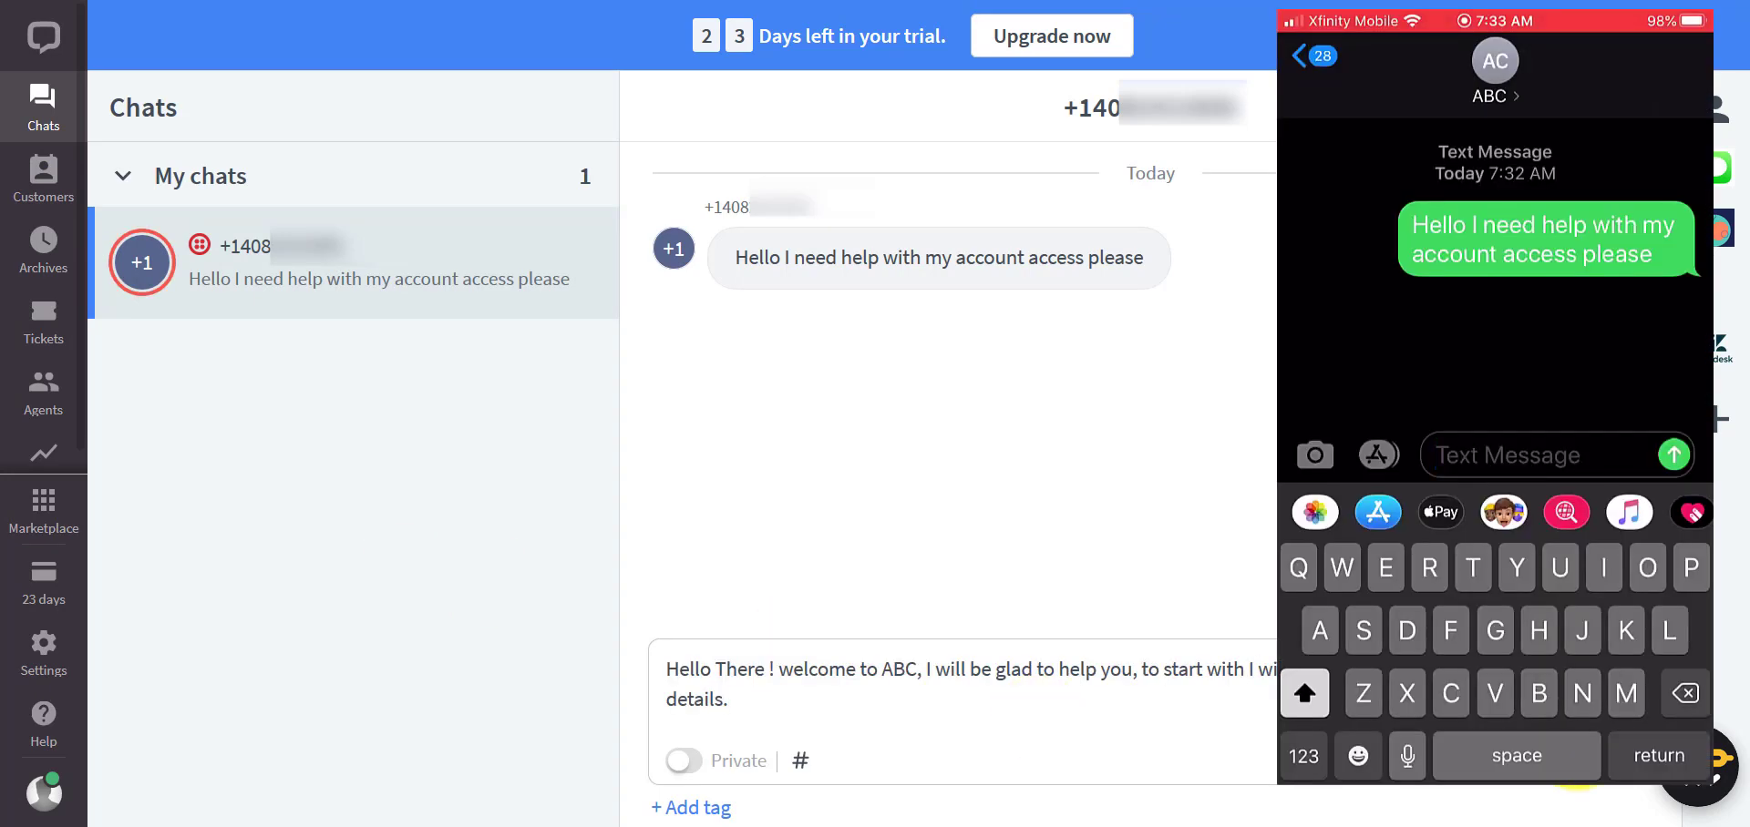
pyautogui.click(1581, 752)
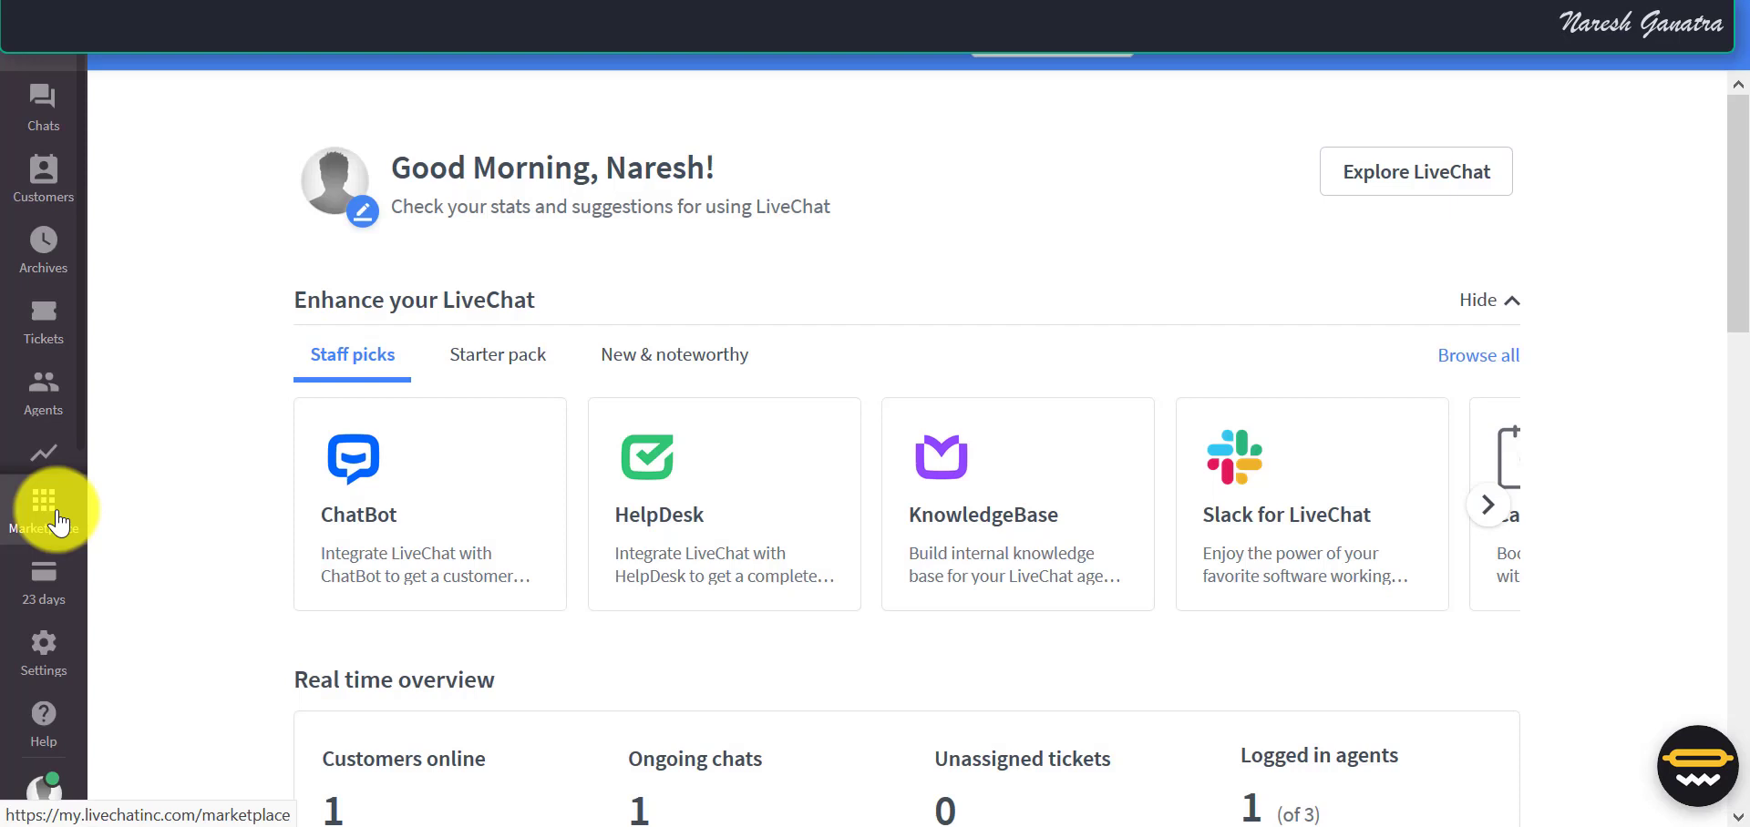
# Search the LiveChat Marketplace for "twilio" and open the Twilio SMS app page
pyautogui.click(57, 522)
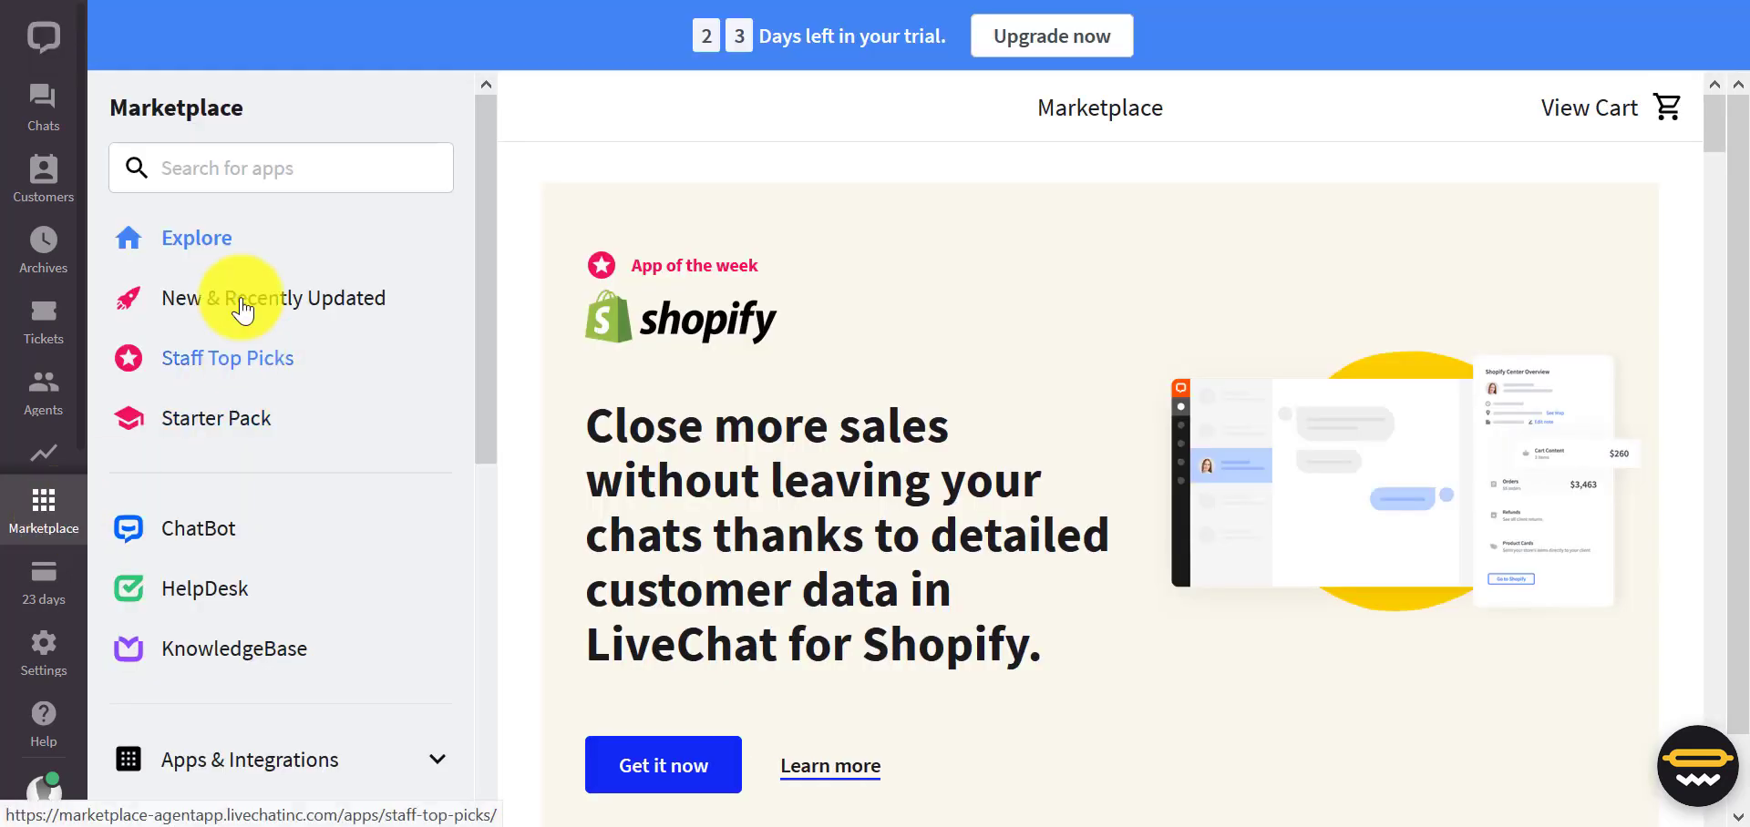
pyautogui.click(254, 170)
pyautogui.write('twill')
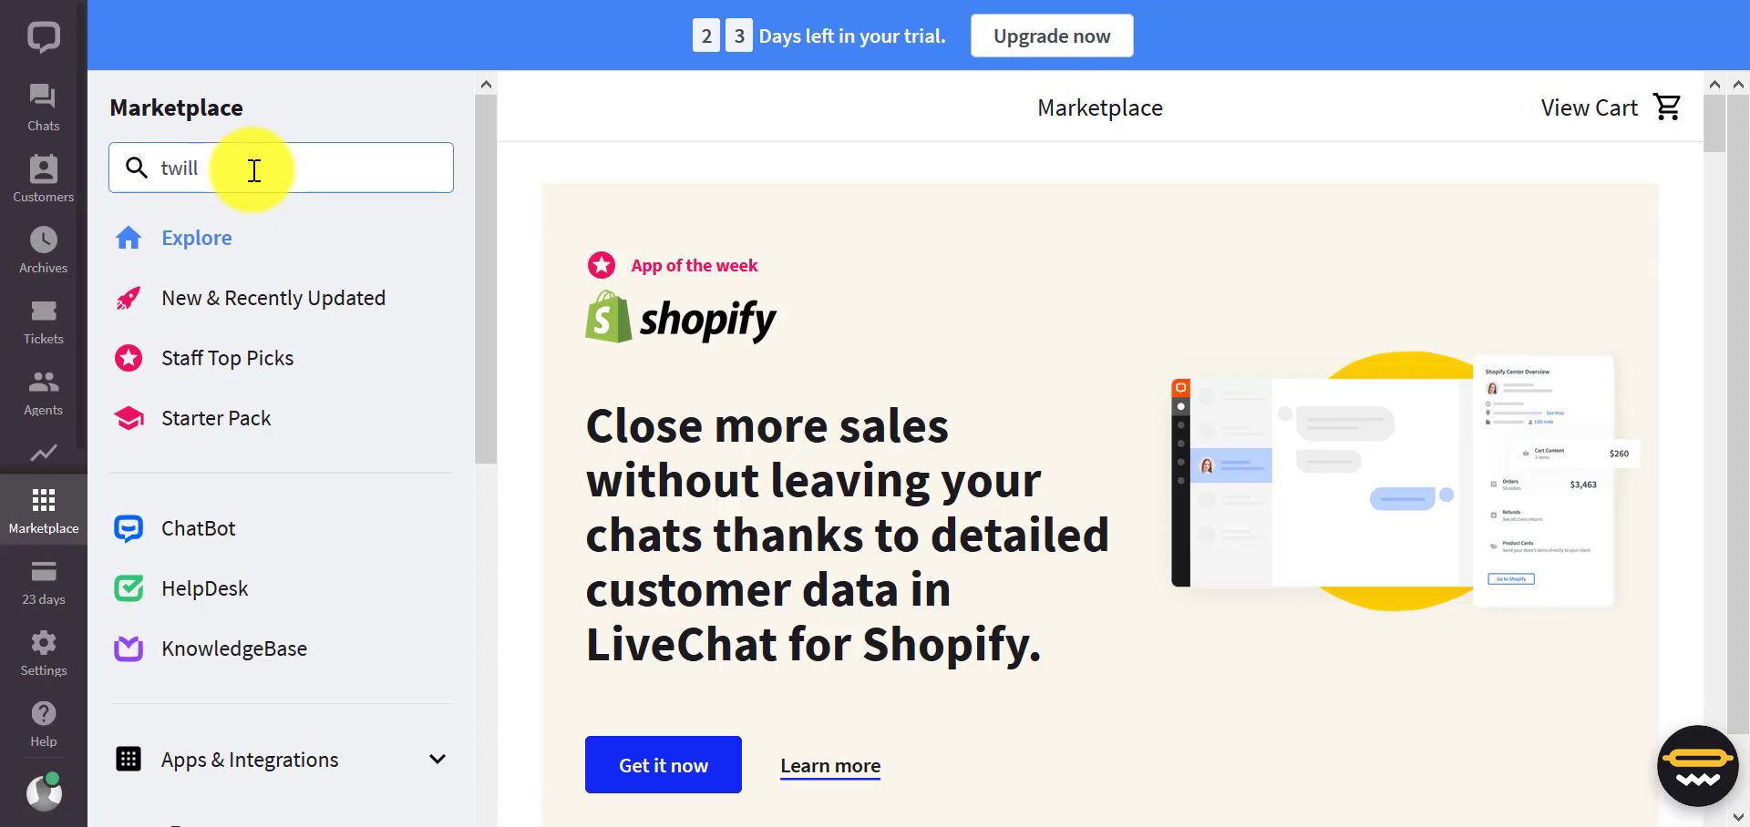
pyautogui.press('BackSpace')
pyautogui.write('io')
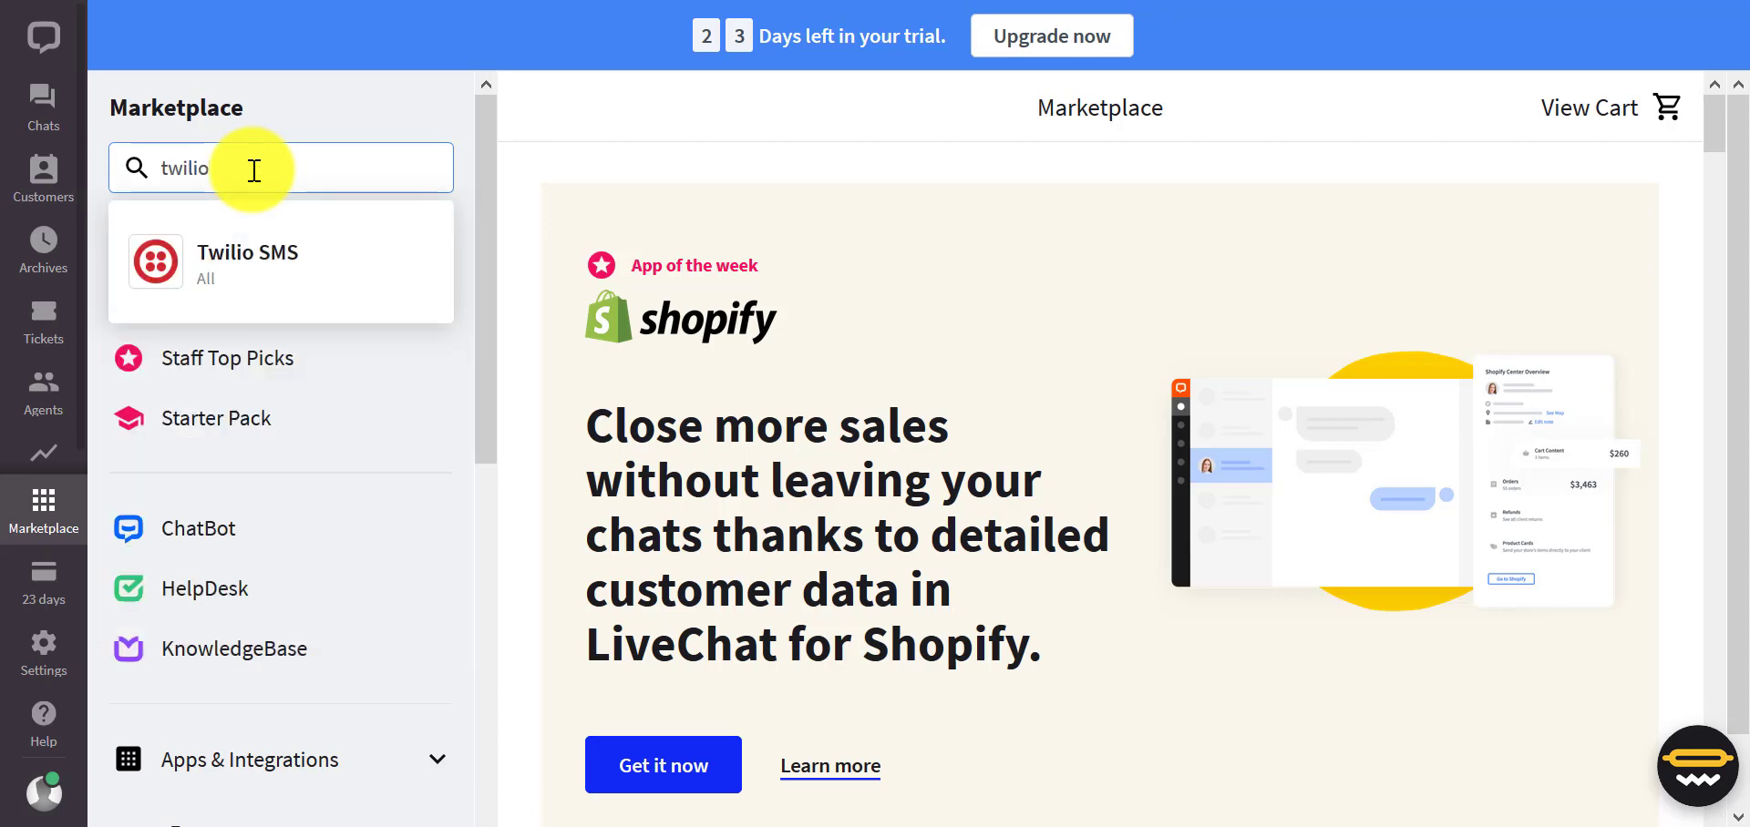
pyautogui.click(255, 251)
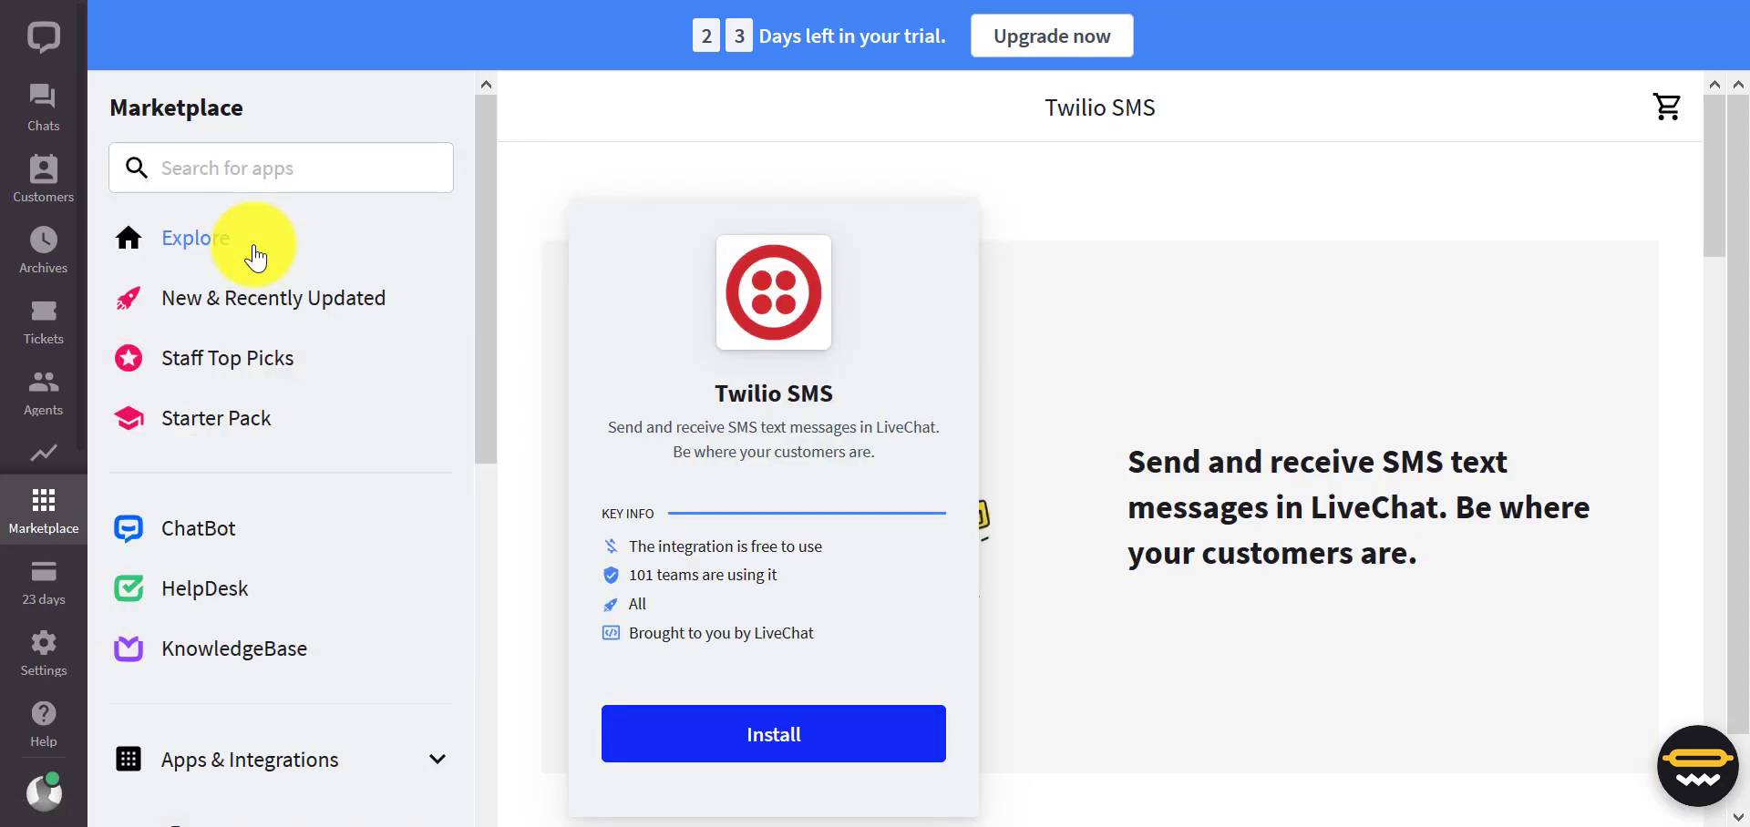
# Install the Twilio SMS app and open its settings at the account credentials form
pyautogui.click(768, 740)
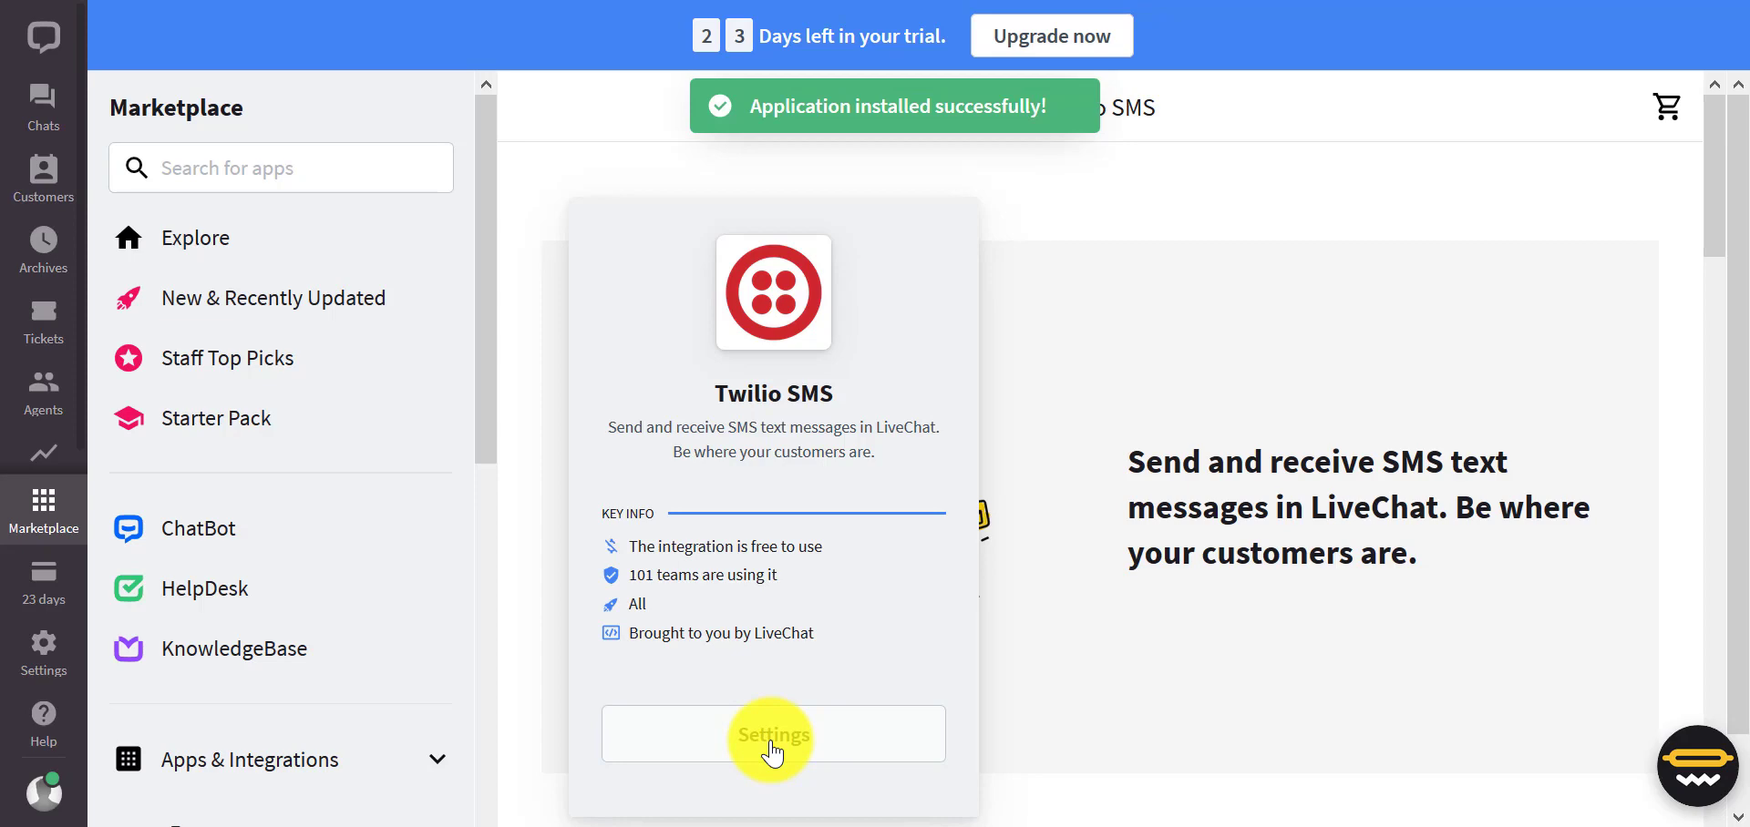
pyautogui.click(771, 738)
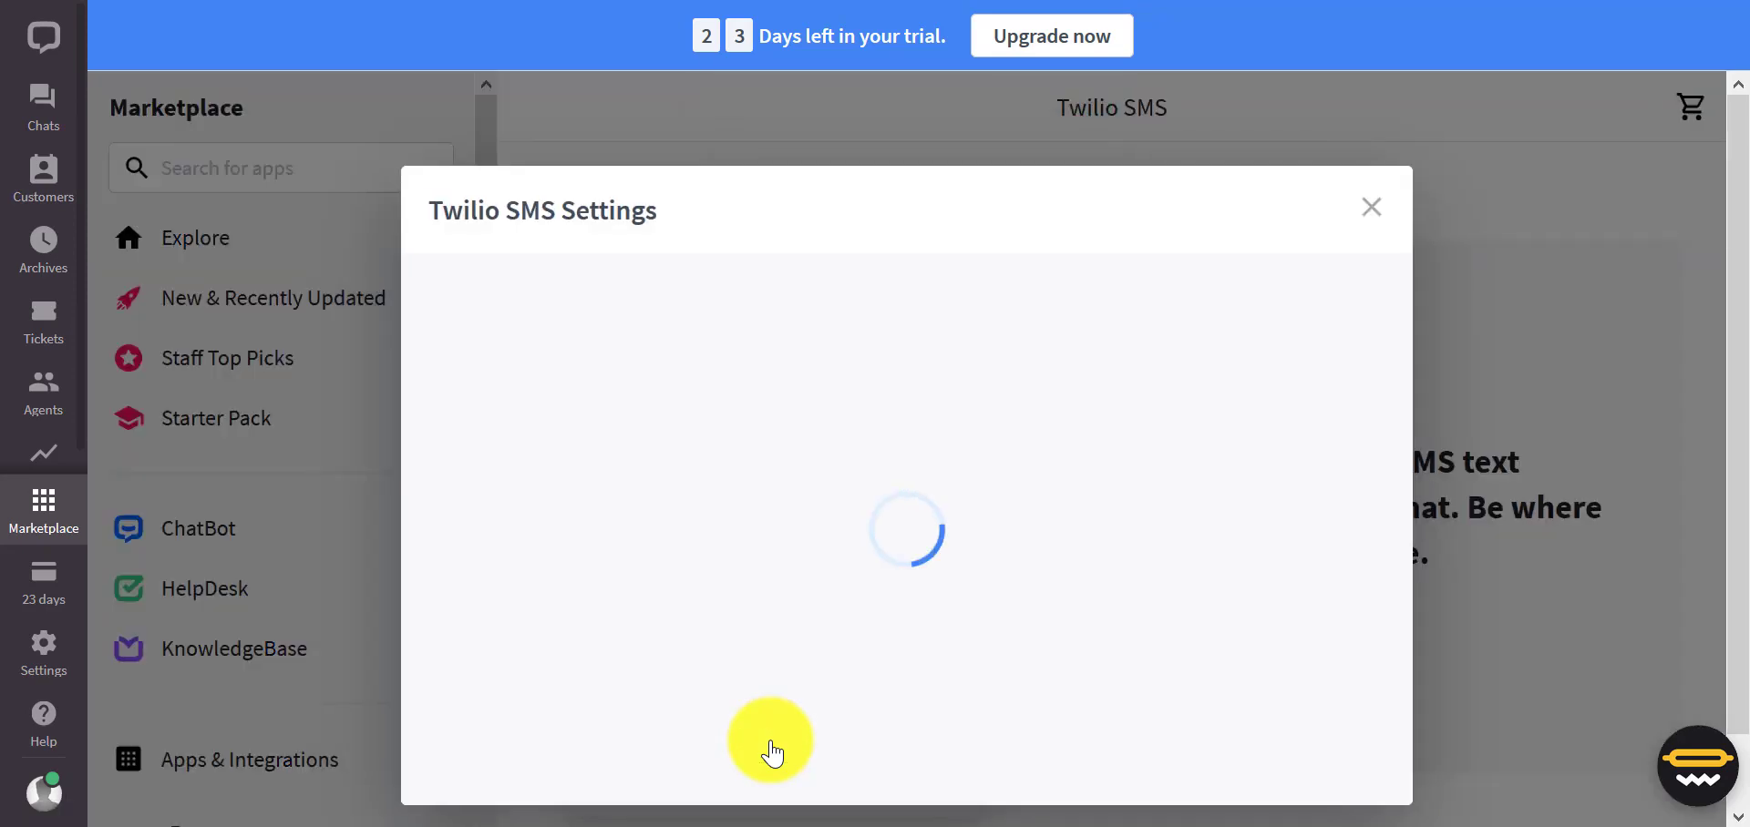
pyautogui.scroll(-2, 923, 510)
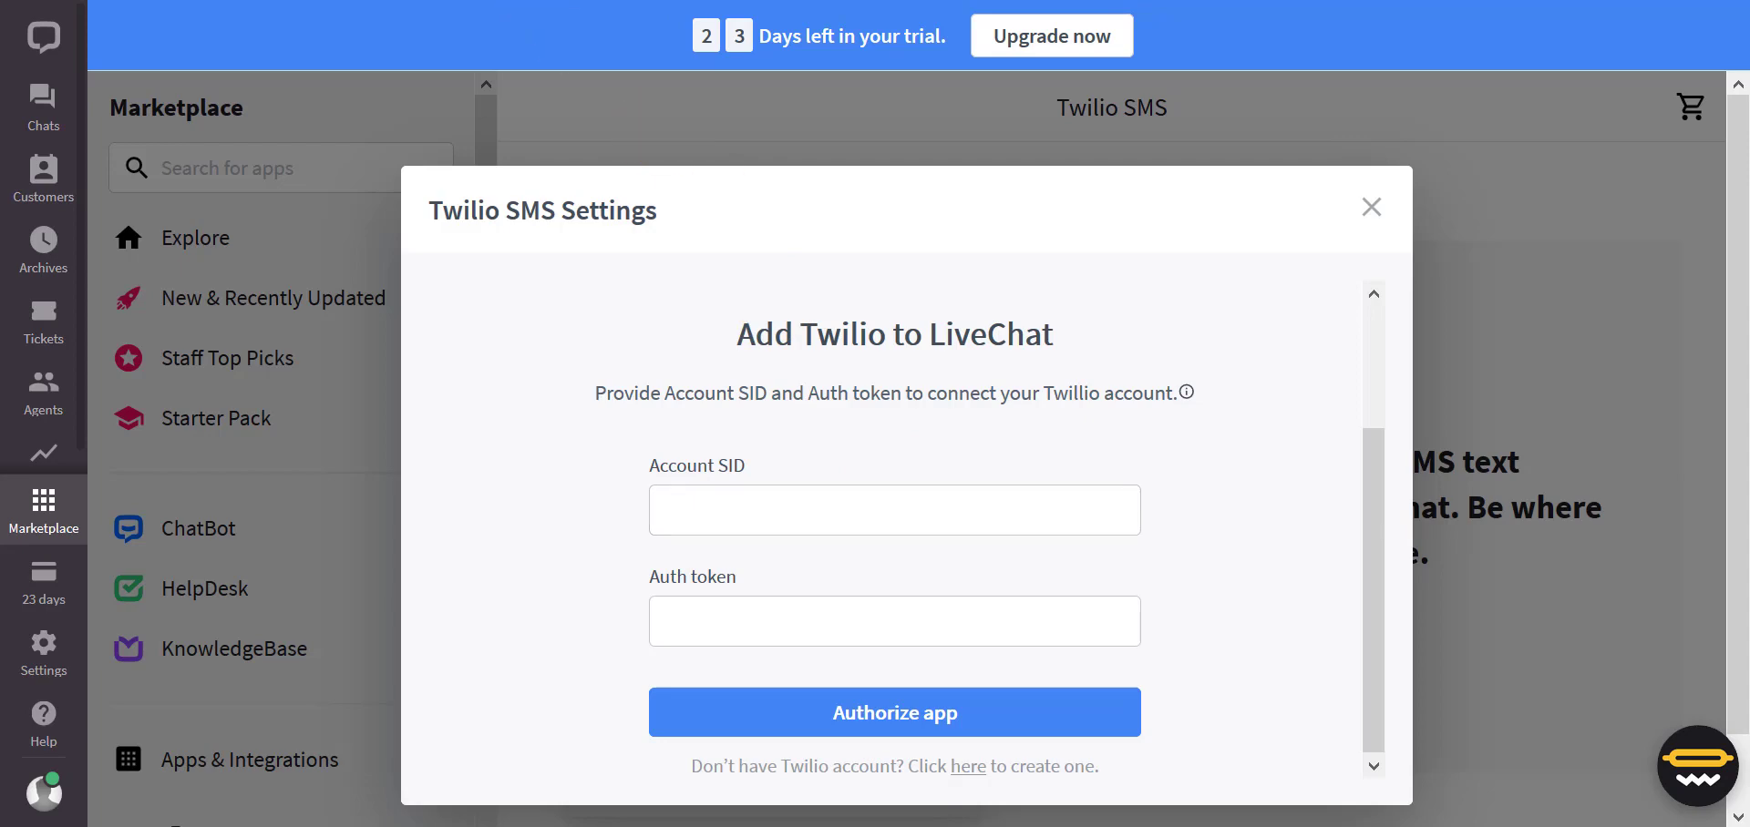
# Copy the auth token from the Twilio project dashboard and paste it into the Auth token field of the Twilio SMS settings
pyautogui.hotkey('ctrl', 'Tab')
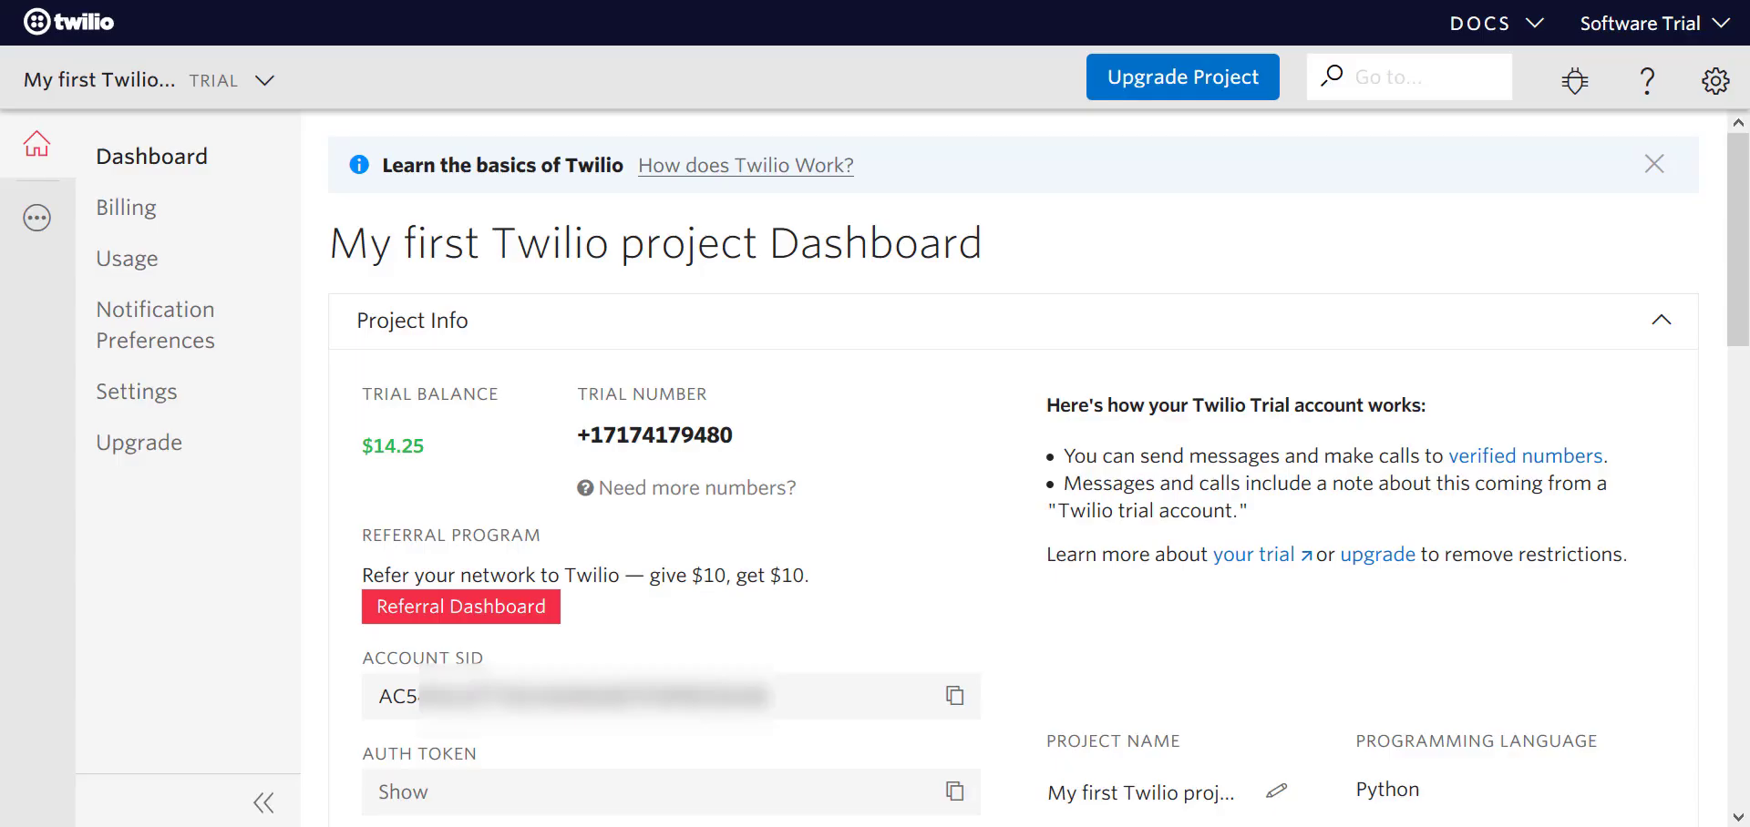
pyautogui.click(41, 167)
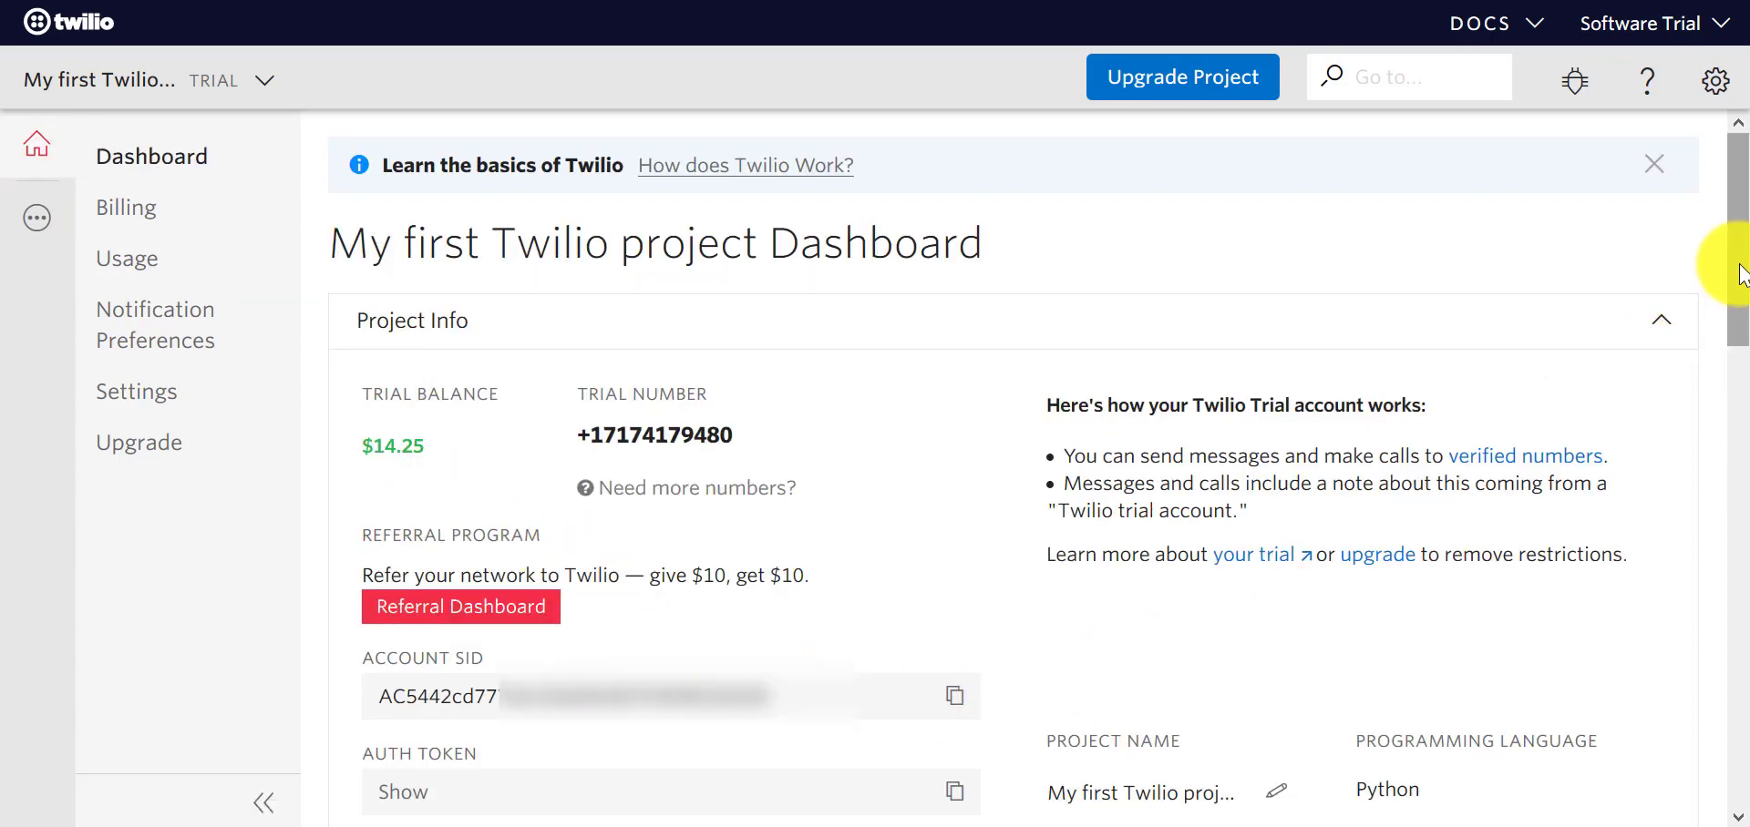
pyautogui.moveTo(1741, 274); pyautogui.dragTo(1742, 378)
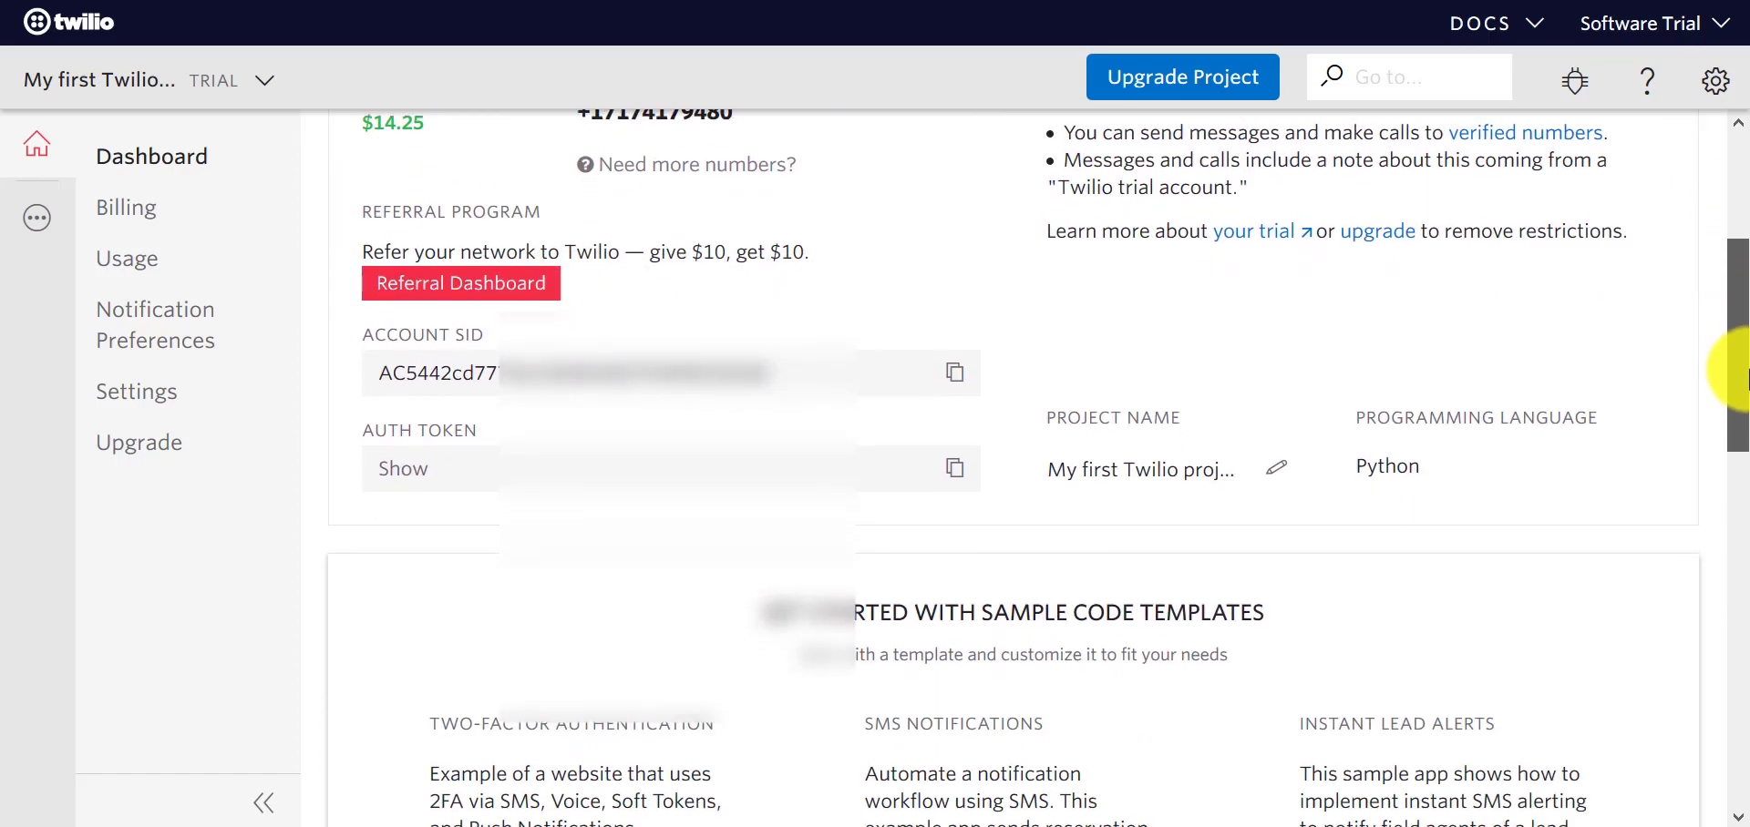
pyautogui.click(955, 470)
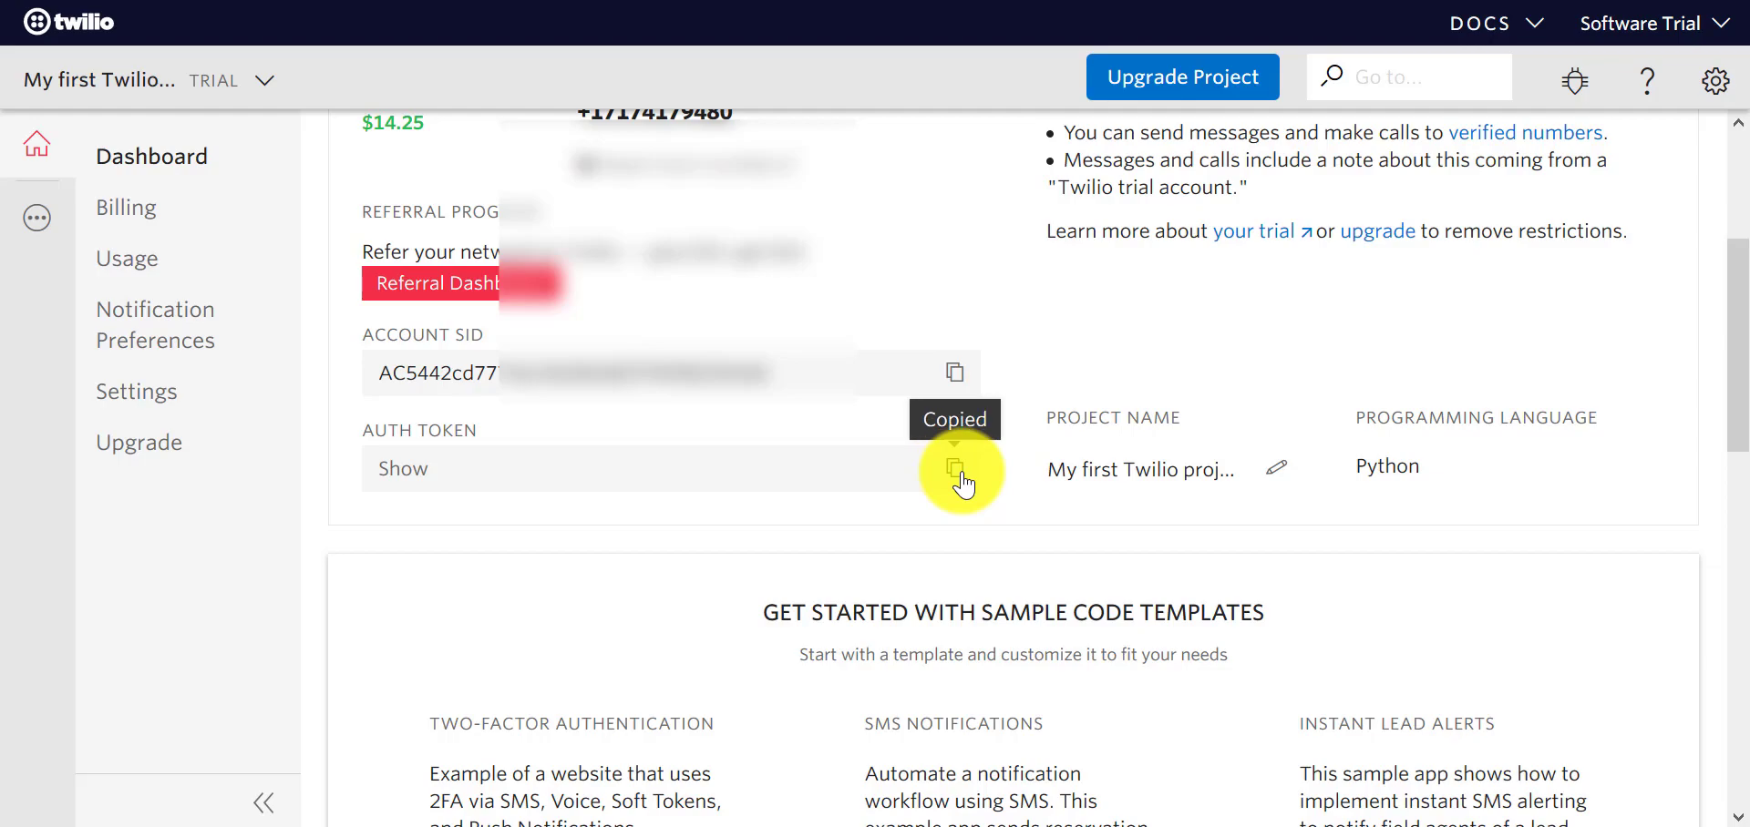
pyautogui.scroll(2, 1172, 520)
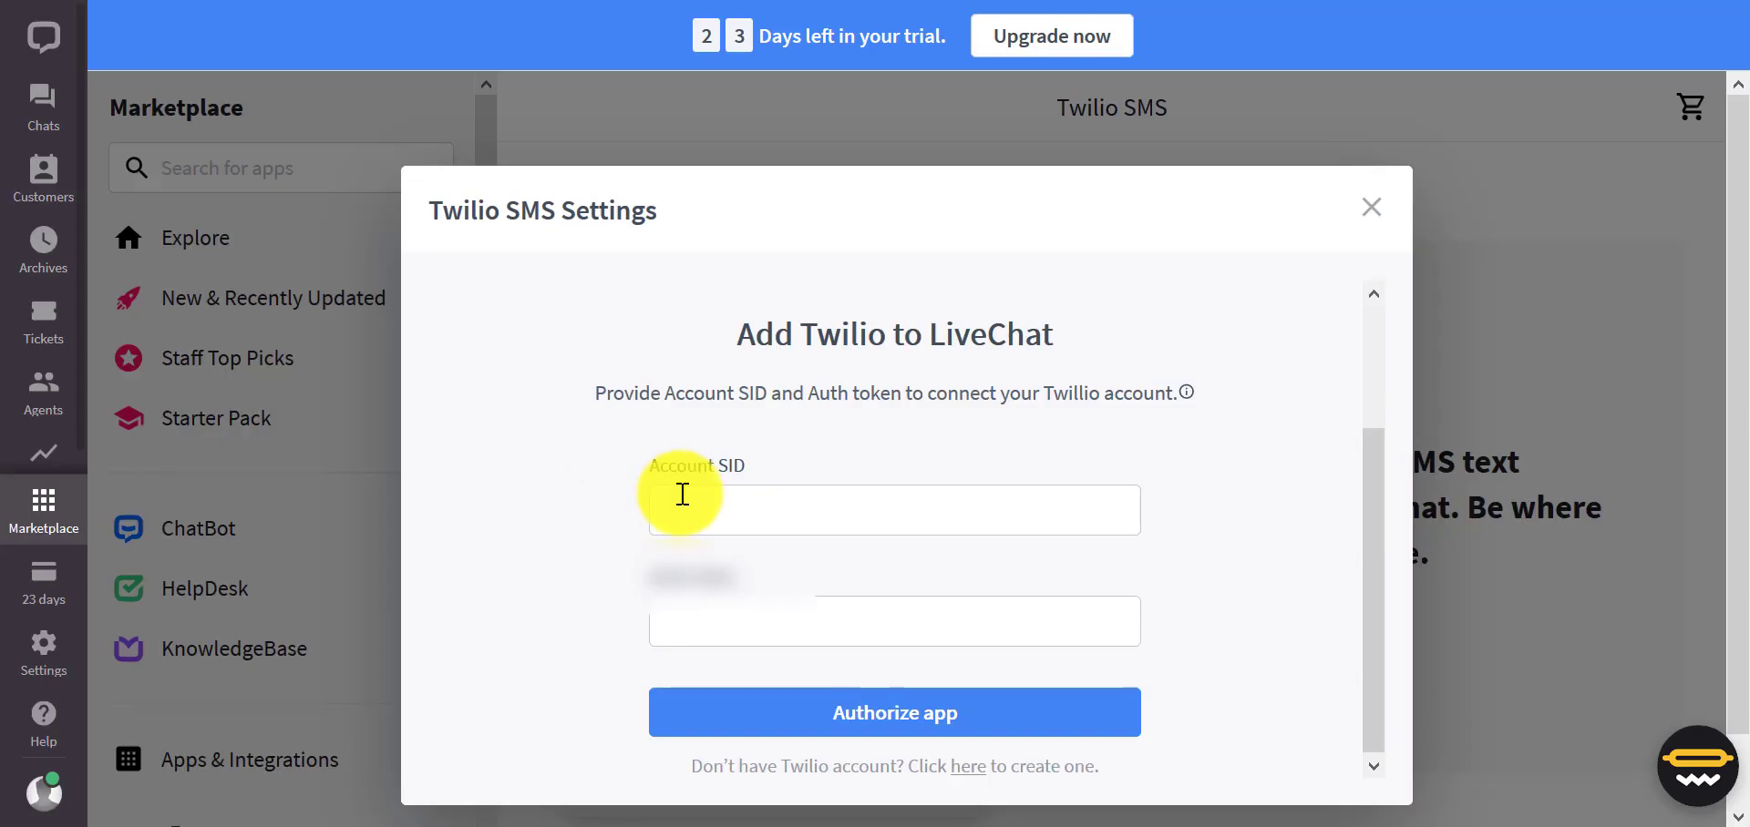
pyautogui.click(695, 620)
pyautogui.hotkey('ctrl', 'v')
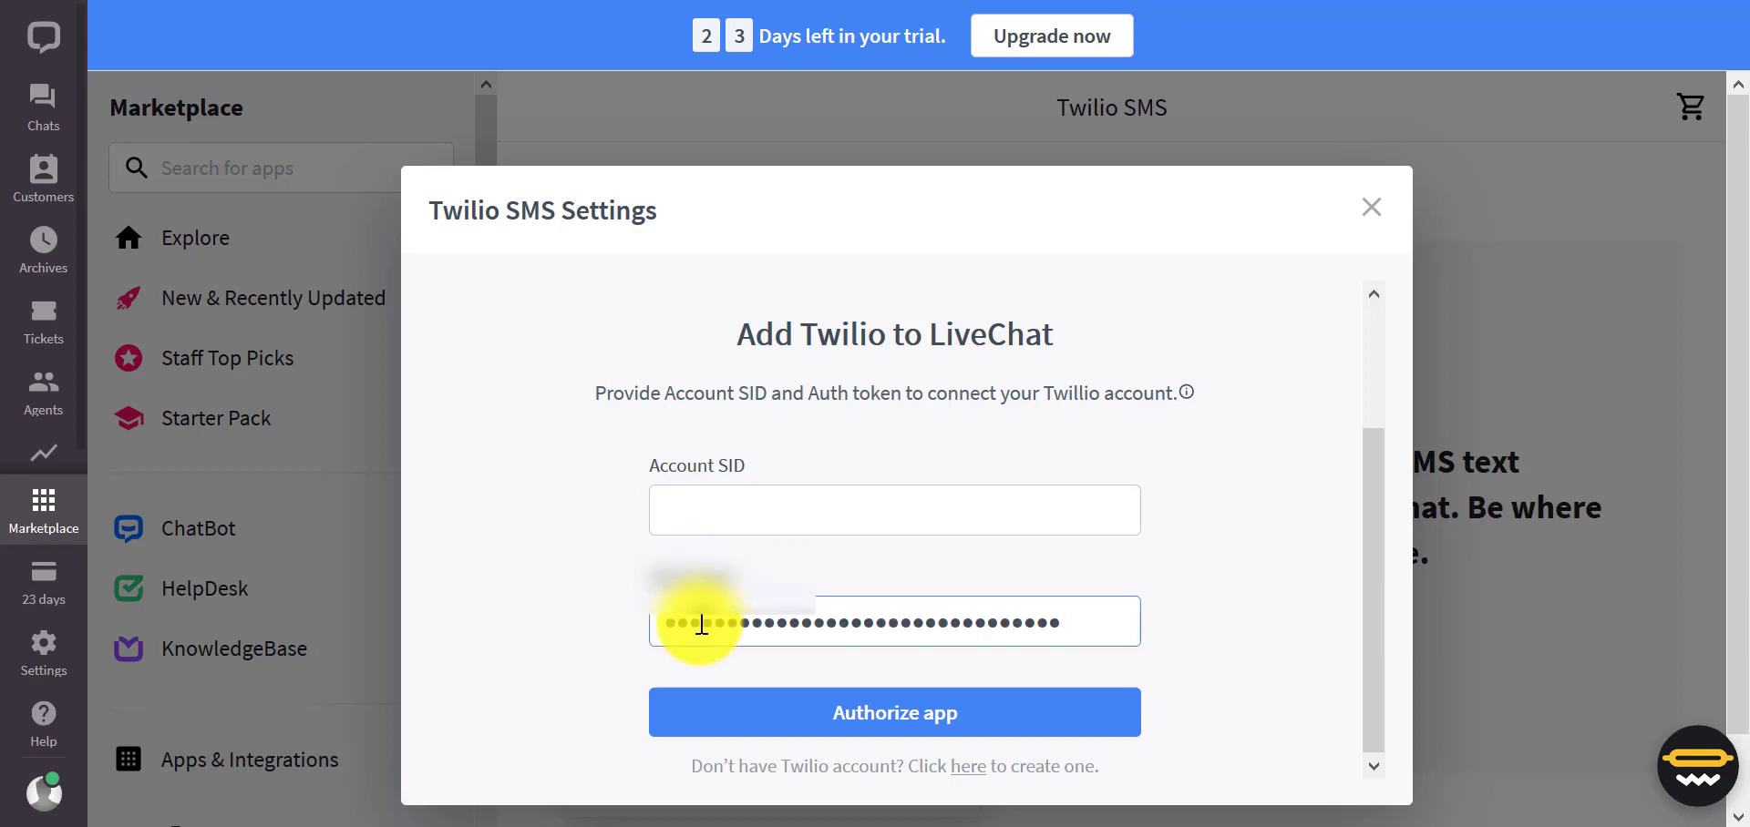
# Copy the Account SID from the Twilio dashboard into the Account SID field of the LiveChat settings and authorize the app
pyautogui.click(723, 502)
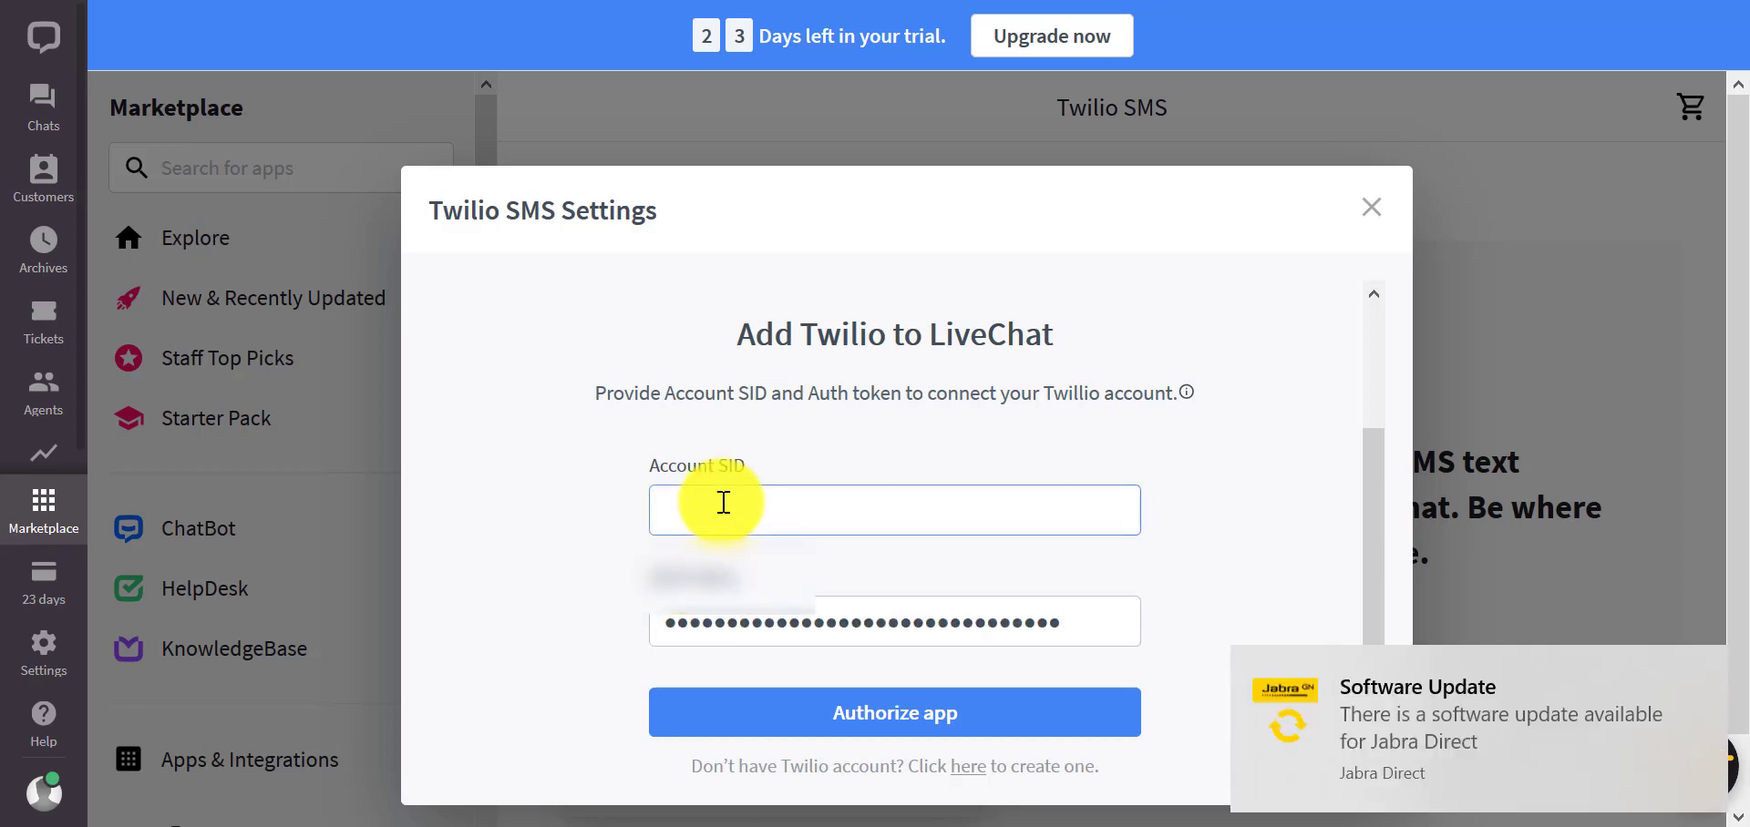
pyautogui.click(481, 3)
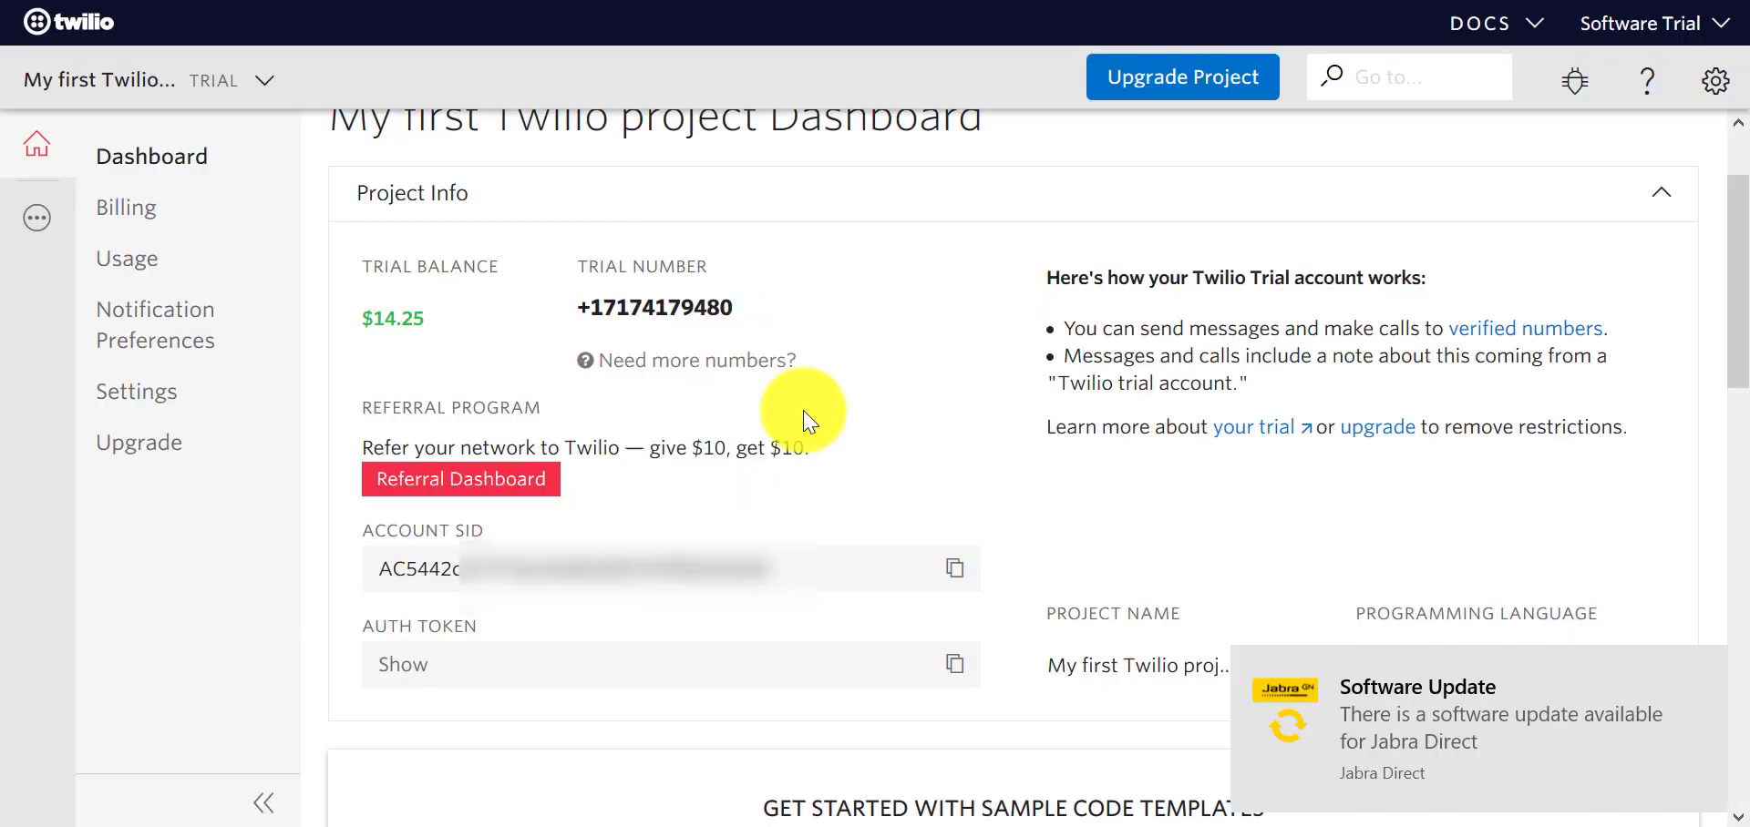
pyautogui.click(954, 559)
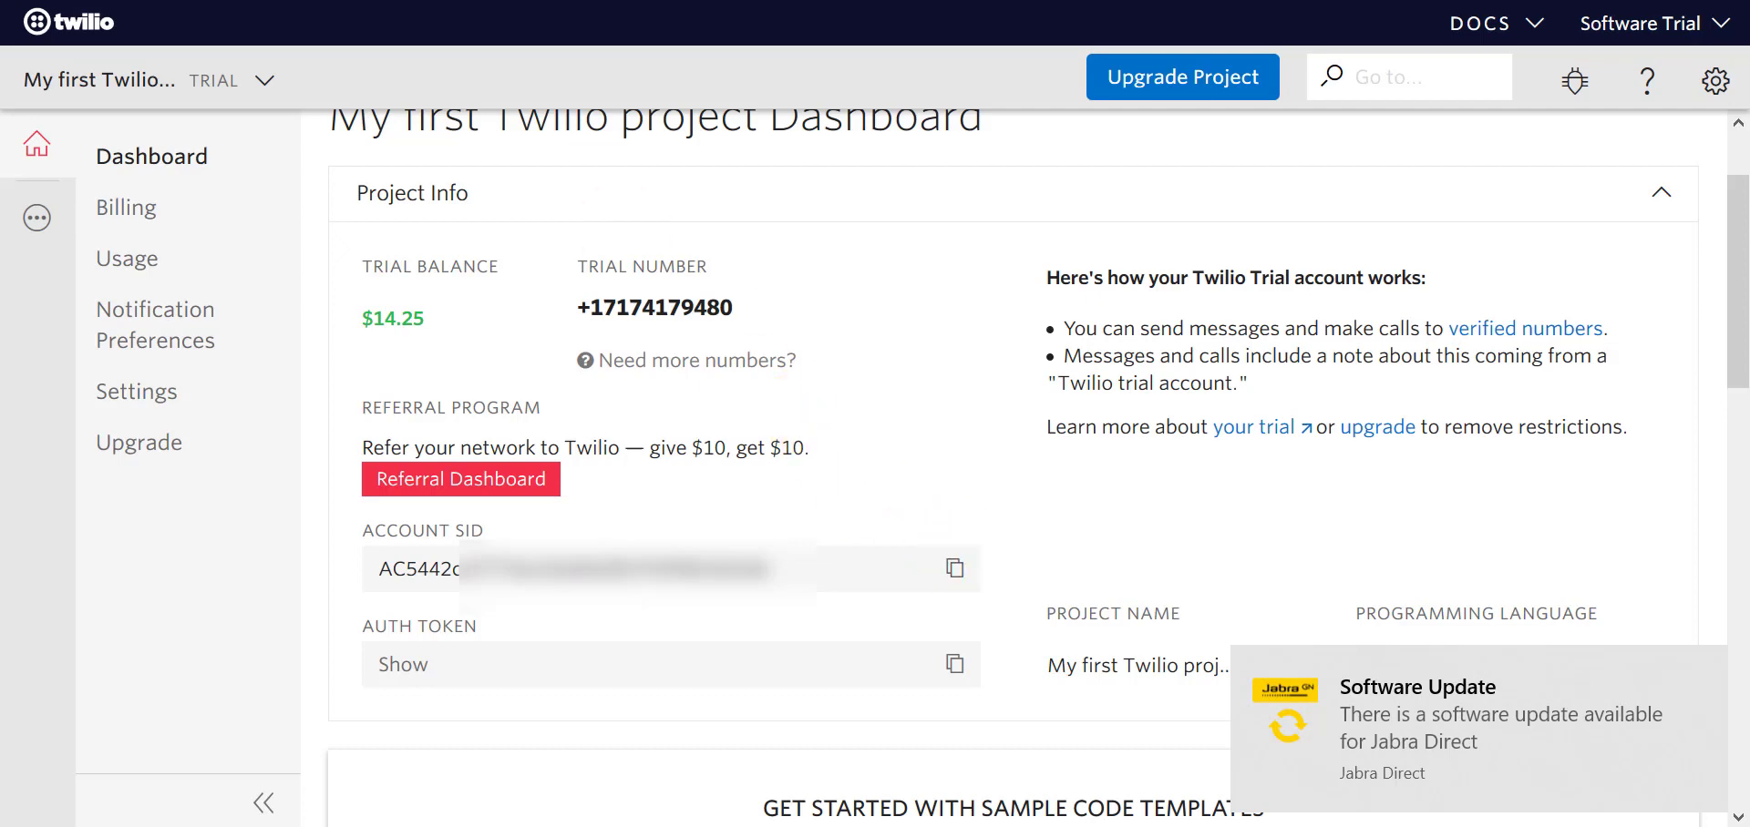
pyautogui.hotkey('alt', 'Tab')
pyautogui.hotkey('ctrl', 'v')
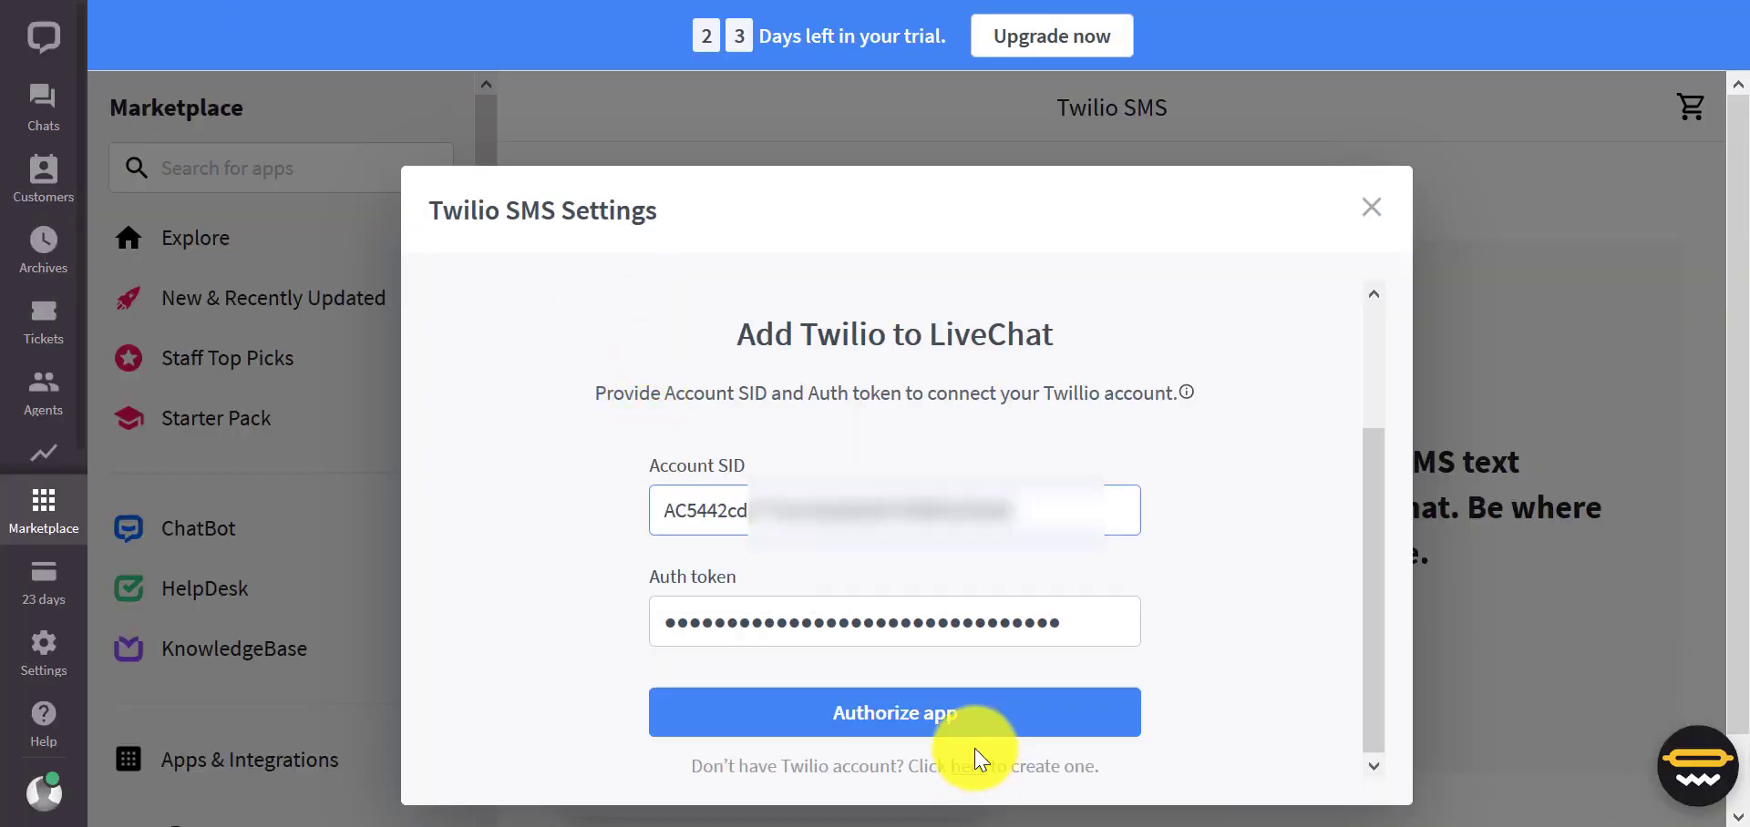
pyautogui.click(962, 729)
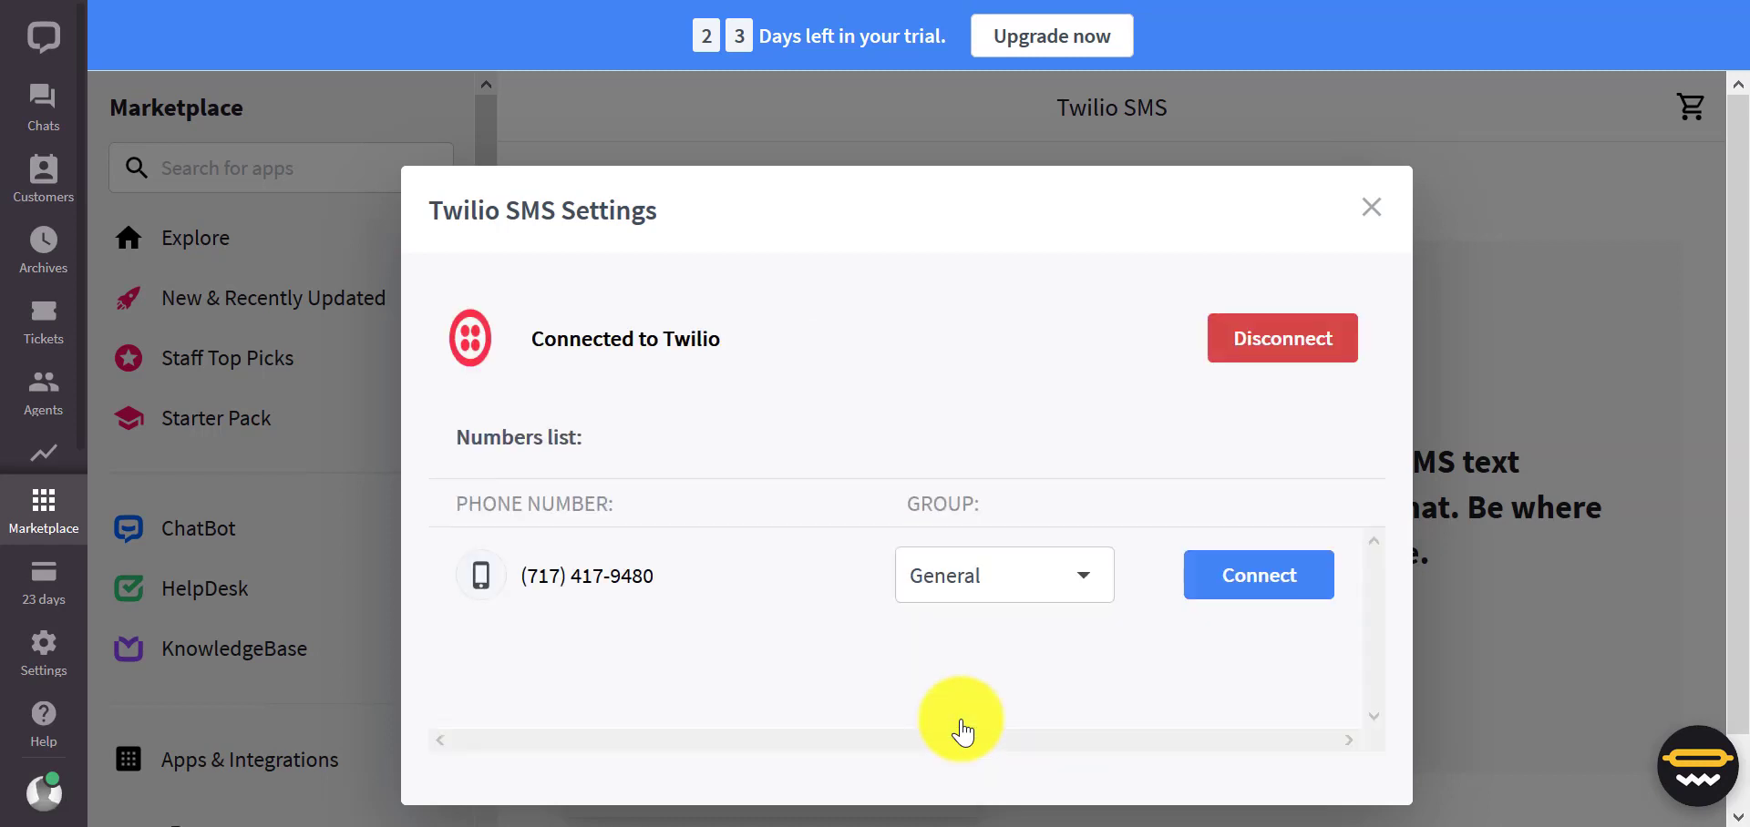
# Connect the listed Twilio phone number to the General group and close the Twilio SMS settings
pyautogui.click(1284, 591)
pyautogui.click(1269, 588)
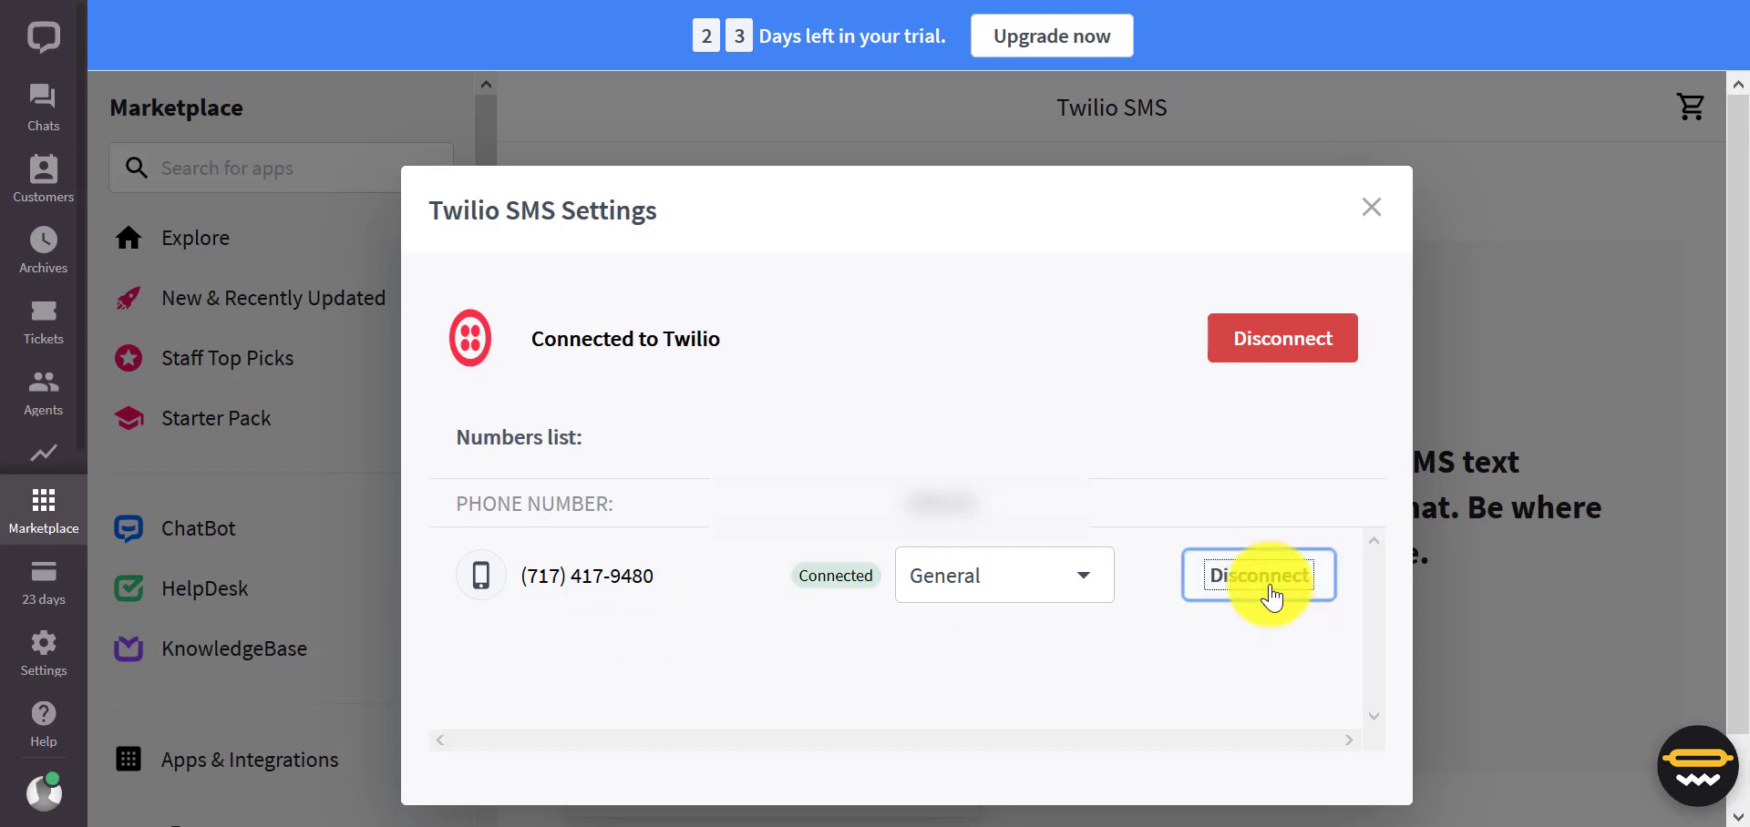
pyautogui.click(1374, 211)
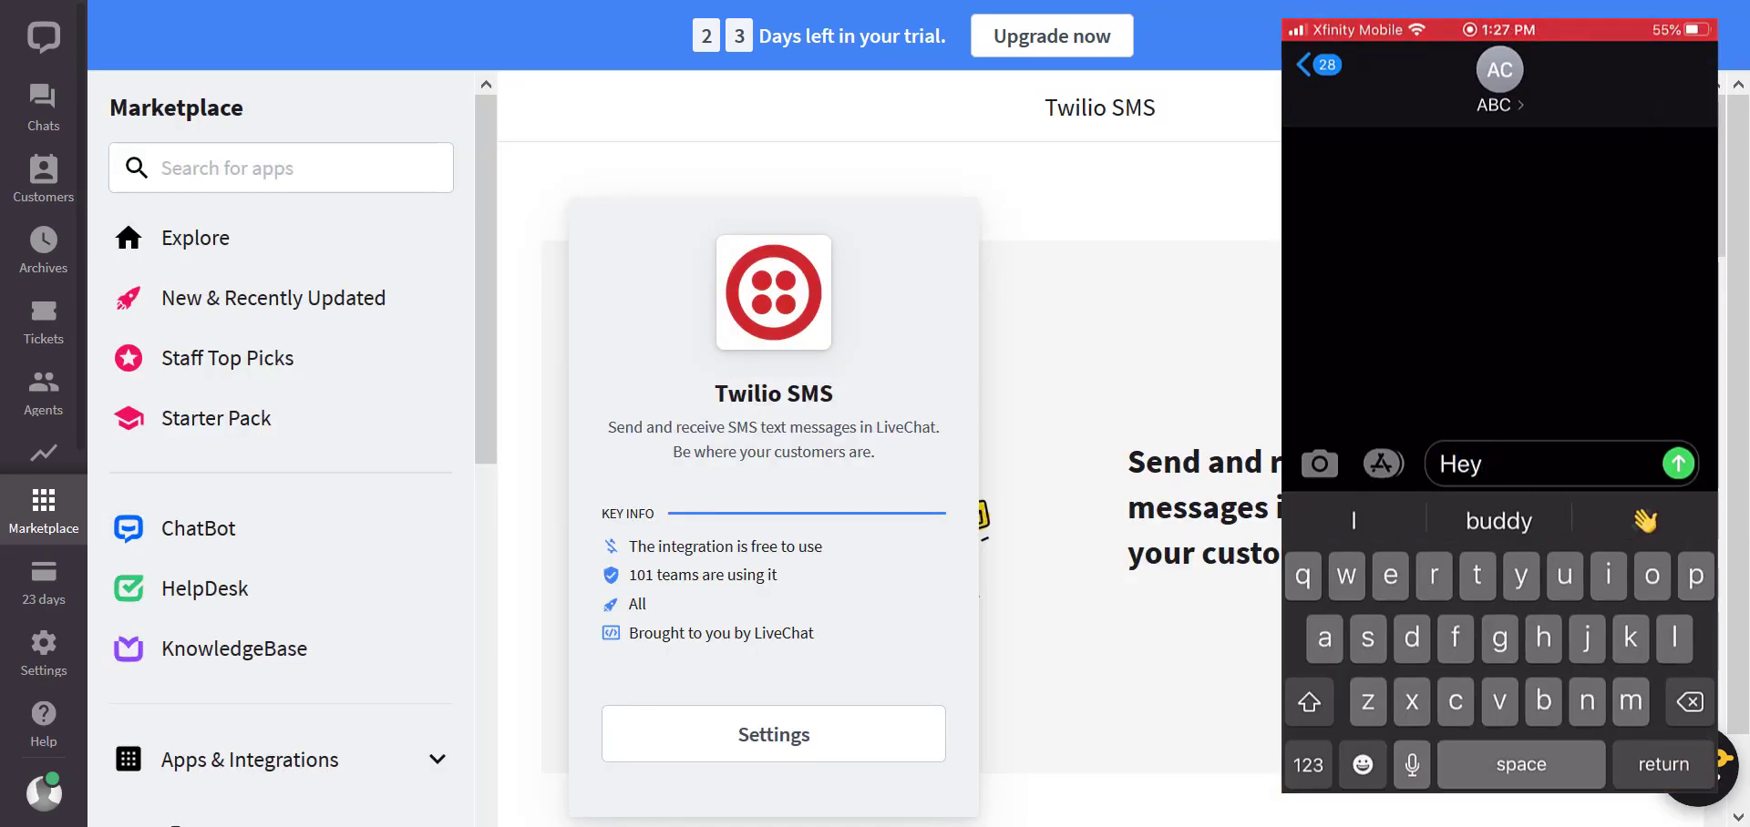
# In the chat with the "Hey" message, write "this worked ! Please do like the video and don't forget to subscribe !! Thank you !!"
pyautogui.click(16, 118)
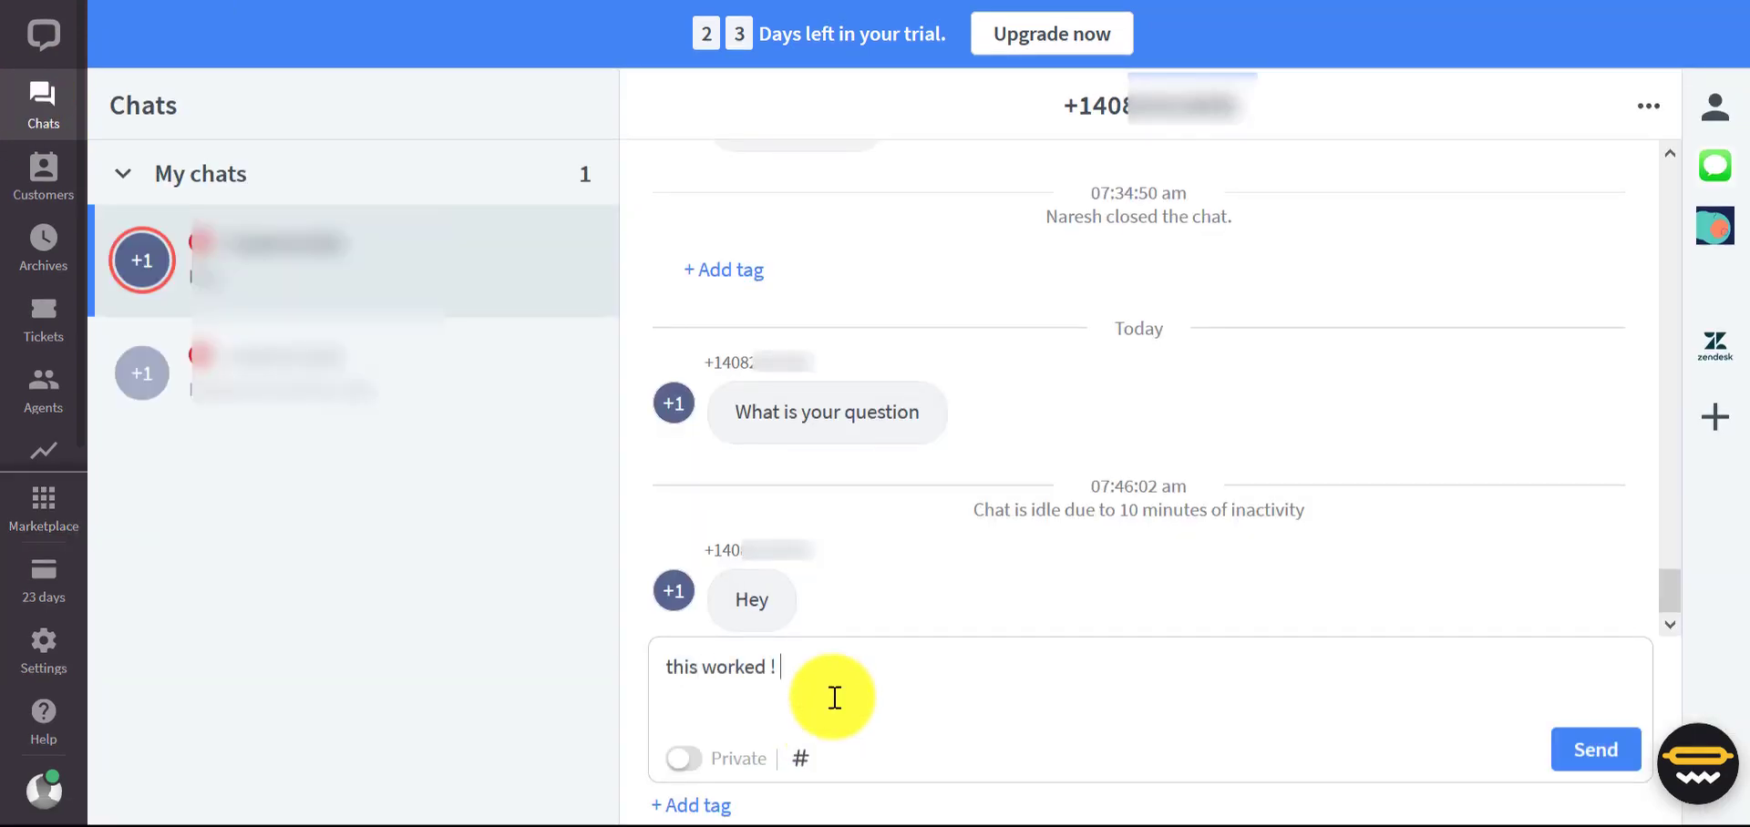
pyautogui.write("lease do like the video and don't forget to subscribe")
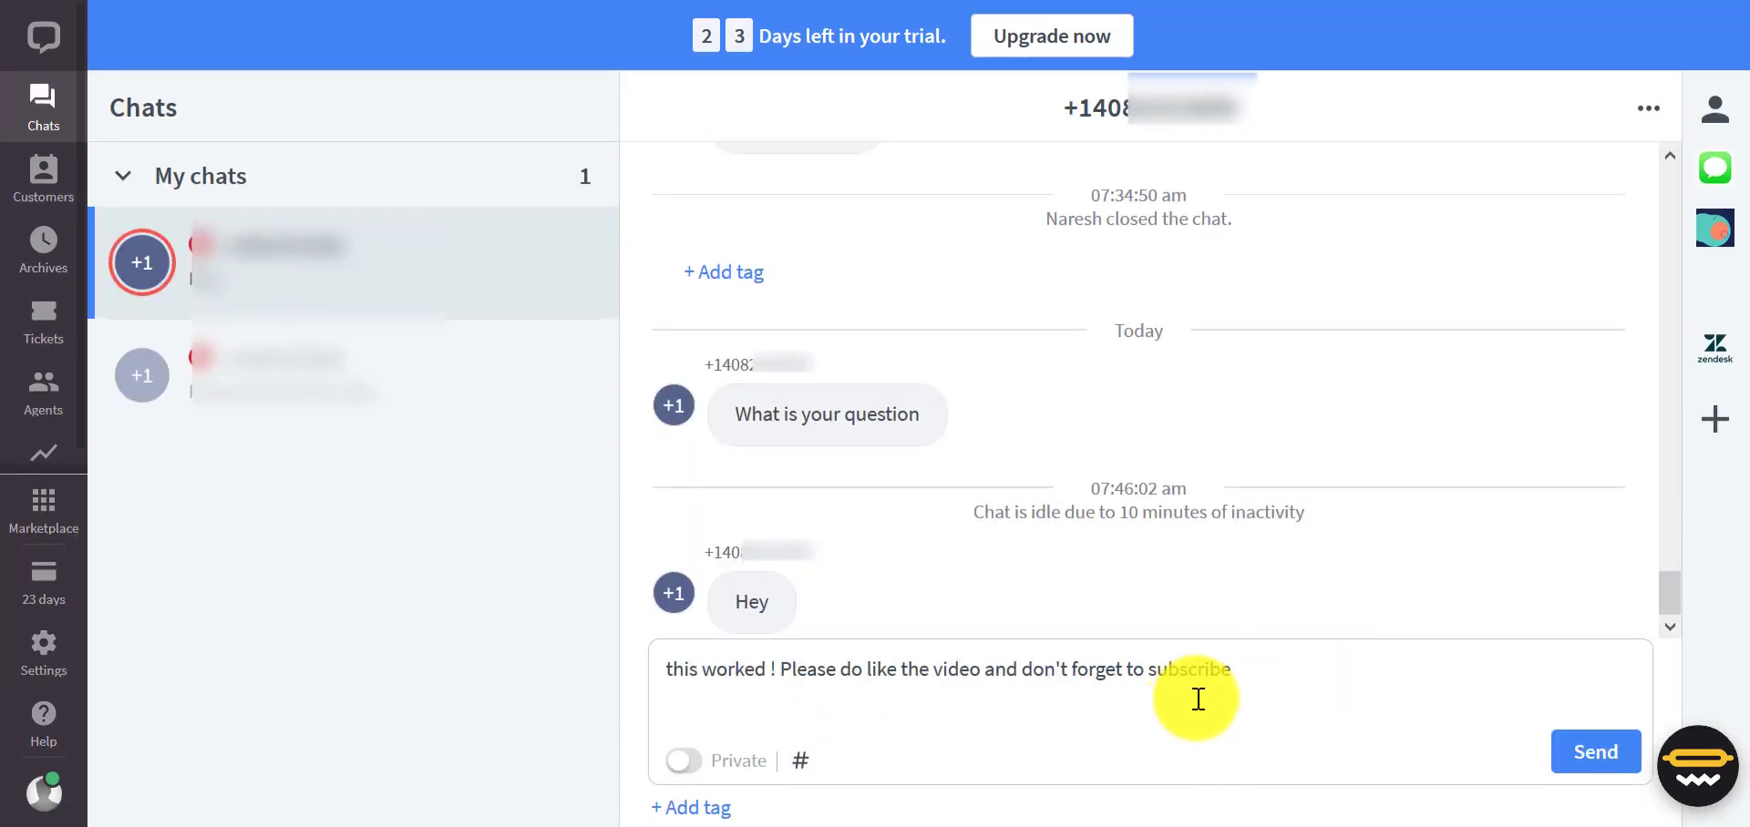
pyautogui.write(' !! Thank you !!')
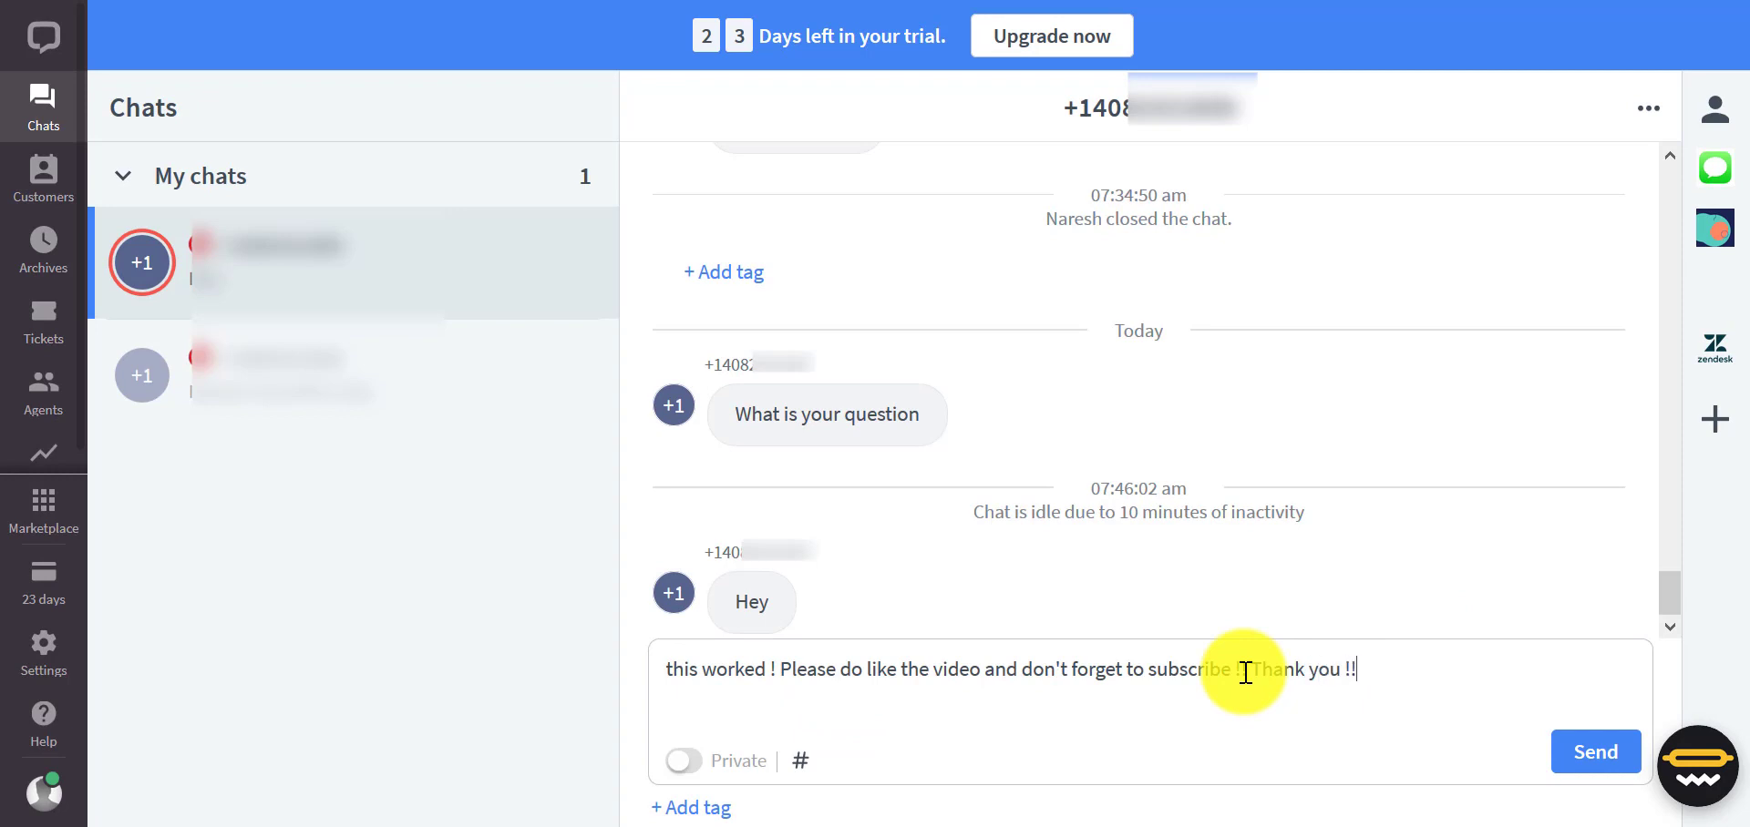